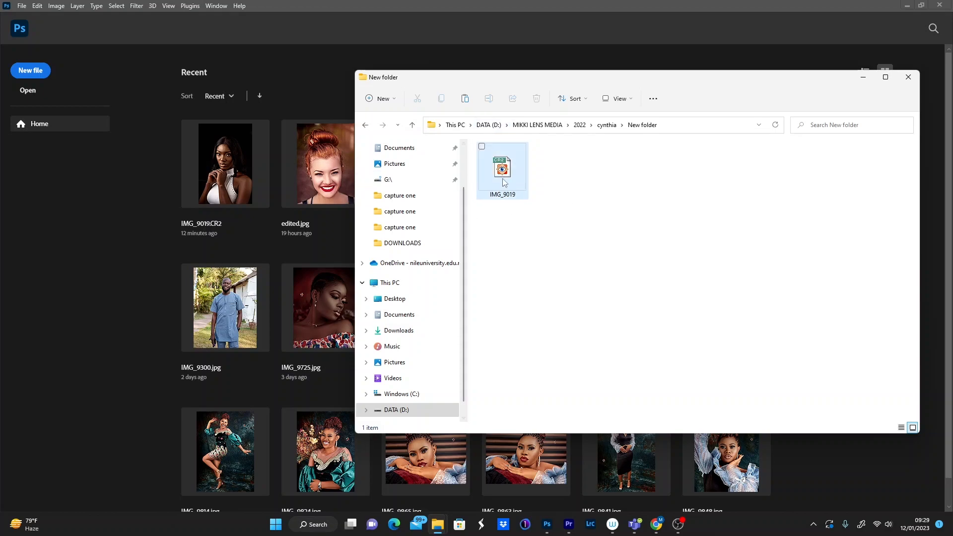
Step: Open IMG_9019.CR2 in Camera Raw and set Blacks to -28, Highlights to +1 and Shadows to +11
drag(502, 174, 276, 248)
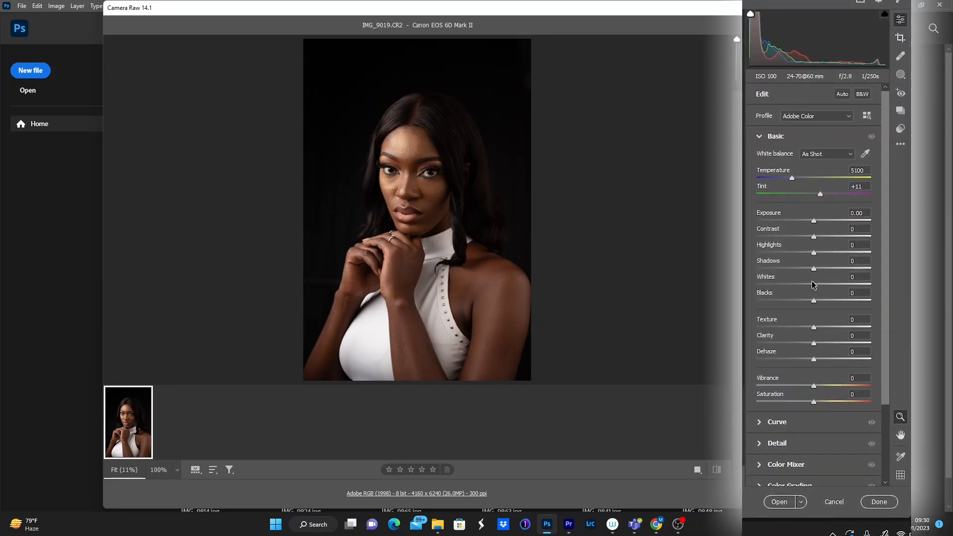
drag(813, 302, 800, 288)
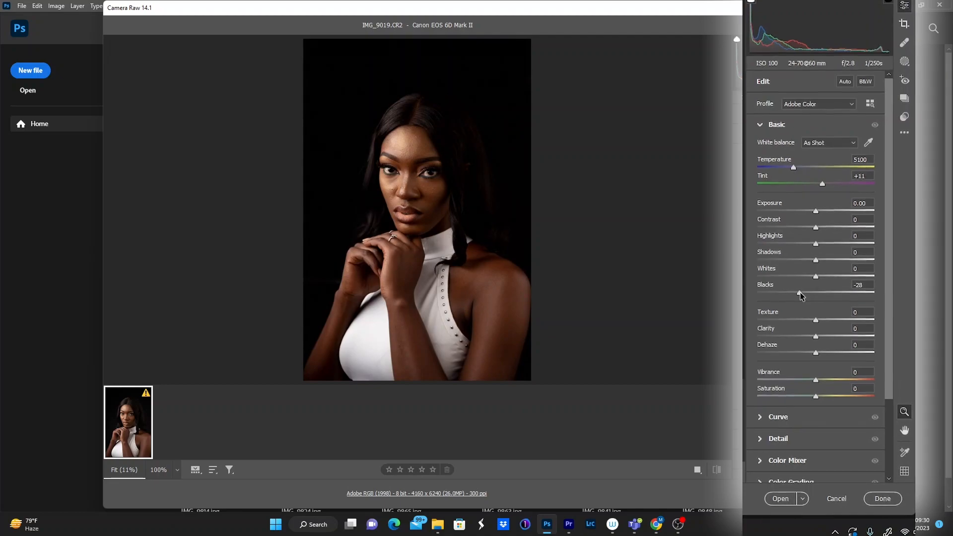
click(818, 238)
drag(819, 244, 830, 236)
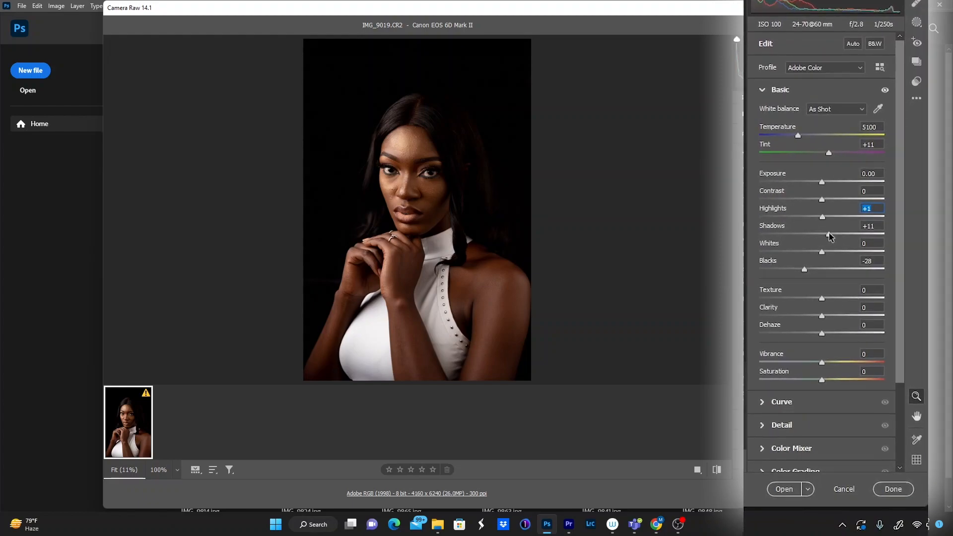
Step: Set Texture to +7, Clarity to +7 and Dehaze to +12, and compare the result with the default settings
scroll(846, 374, down, 1)
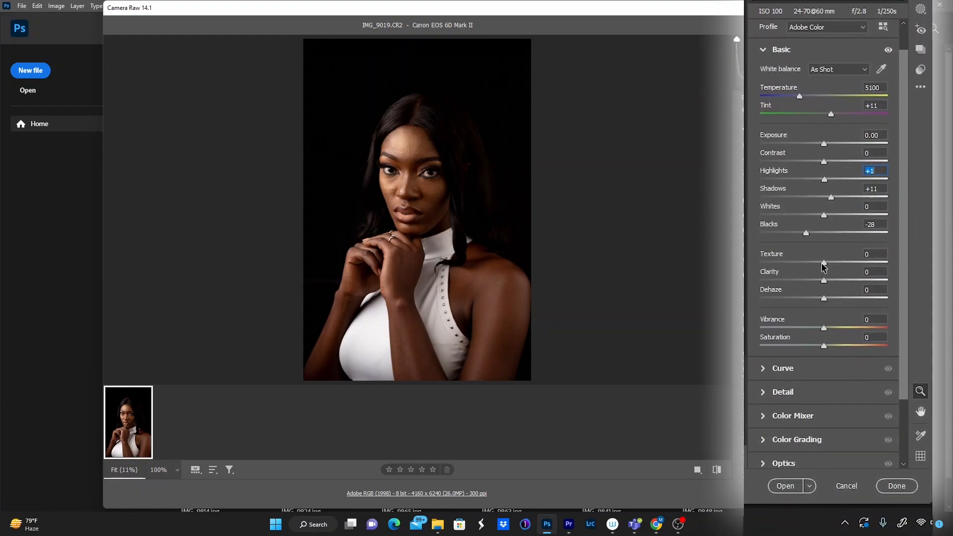
drag(823, 264, 825, 262)
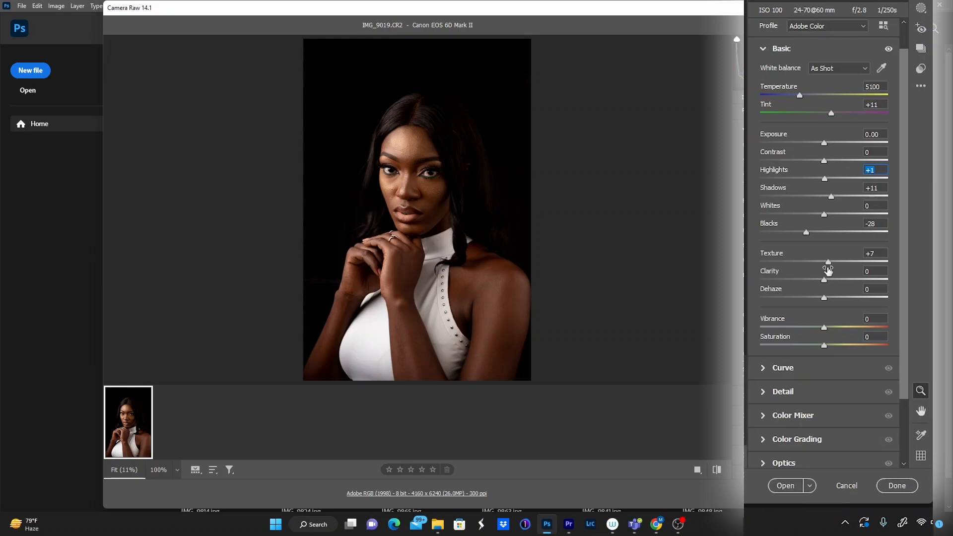
drag(822, 279, 832, 298)
click(717, 469)
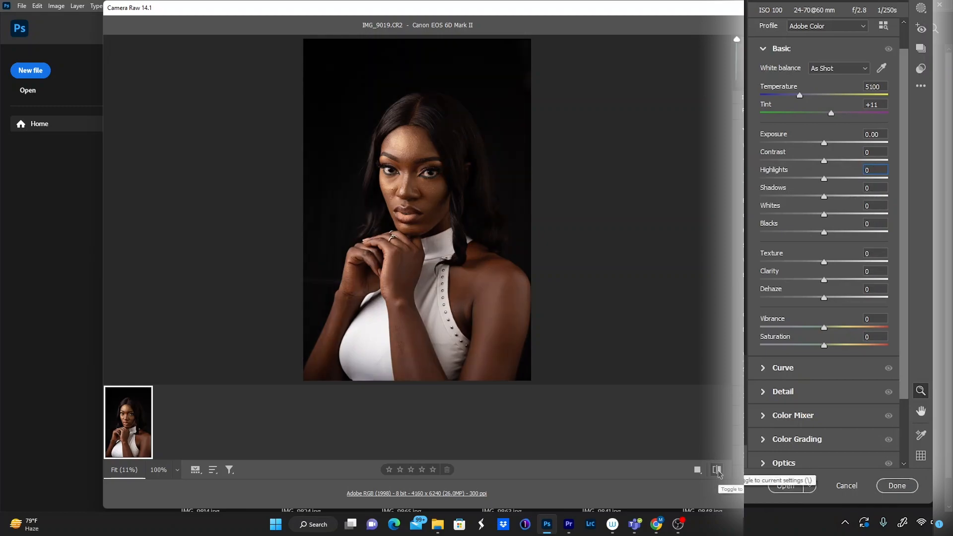
click(717, 470)
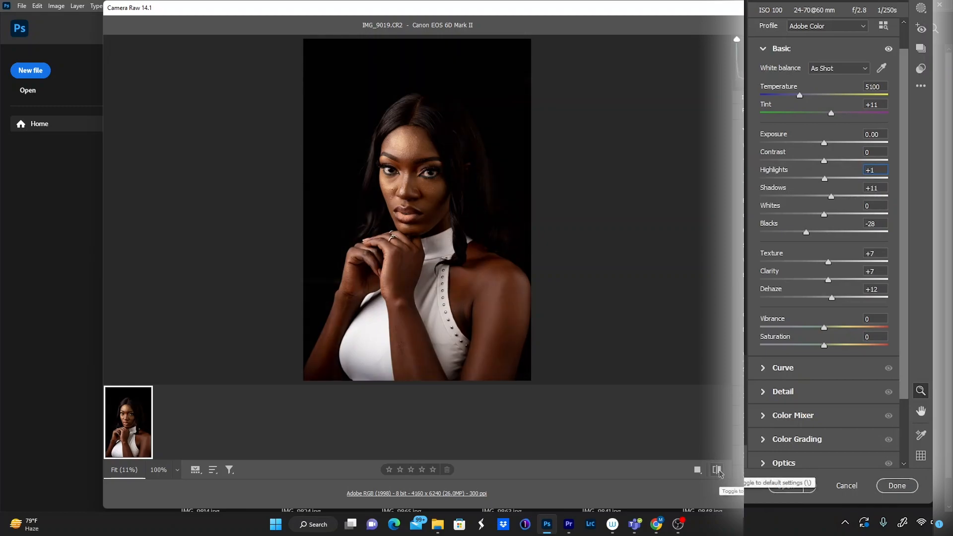
click(717, 470)
click(717, 471)
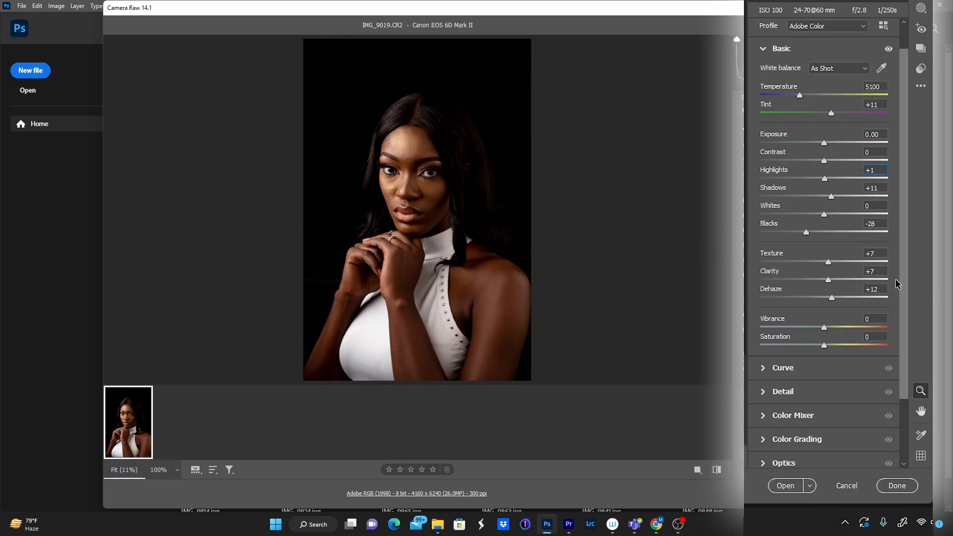
Step: Colour grade the shadows to hue 243, saturation 5, the midtones slightly towards yellow, and the highlights to hue 239, saturation 13
scroll(905, 301, down, 2)
scroll(905, 302, down, 3)
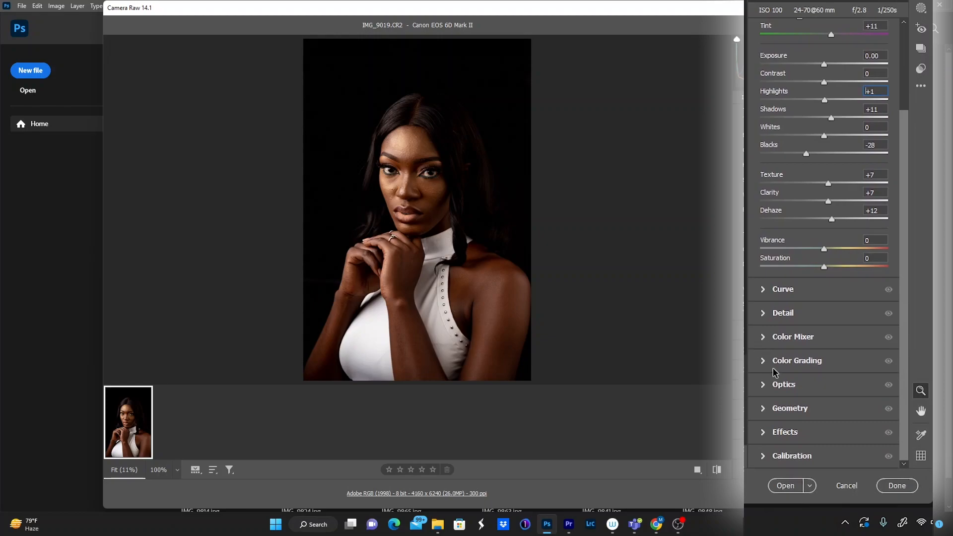
click(764, 361)
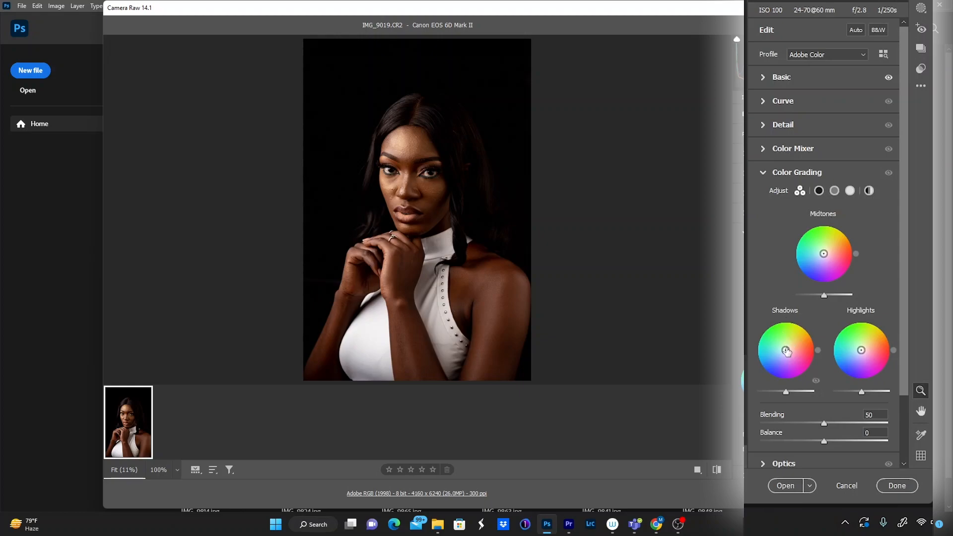
drag(785, 350, 784, 351)
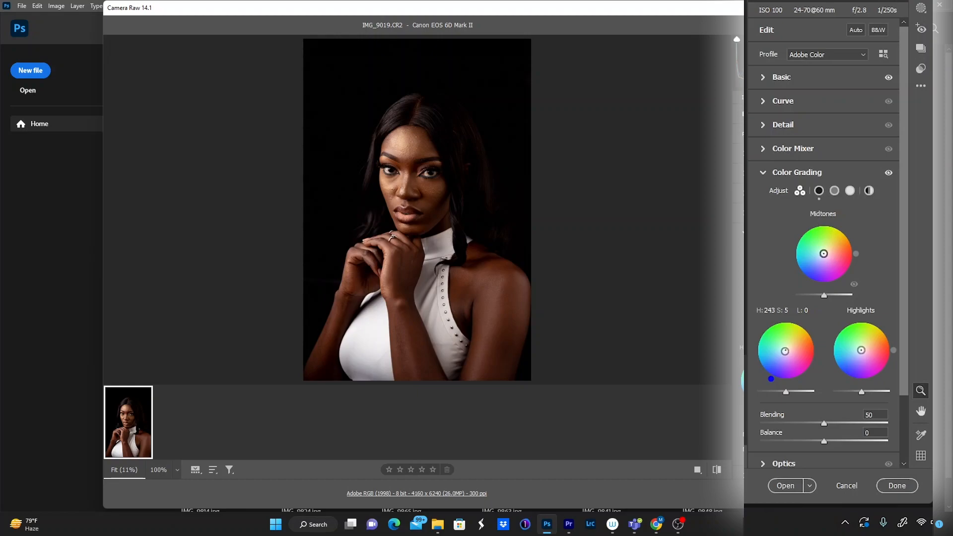
drag(824, 253, 824, 253)
drag(862, 351, 860, 354)
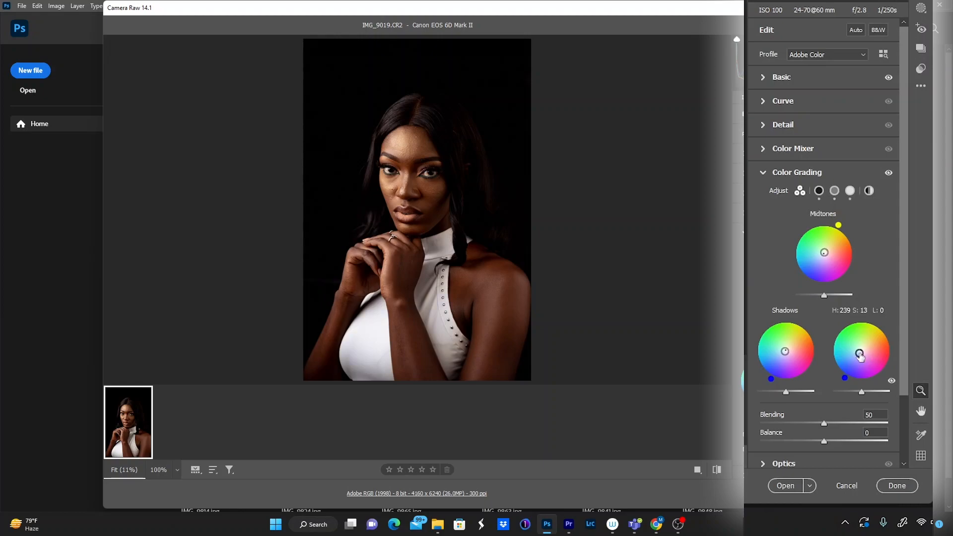
Step: Calibrate the primary saturations to red -4, green -6 and blue -5, and open the photo in Photoshop
drag(903, 357, 902, 433)
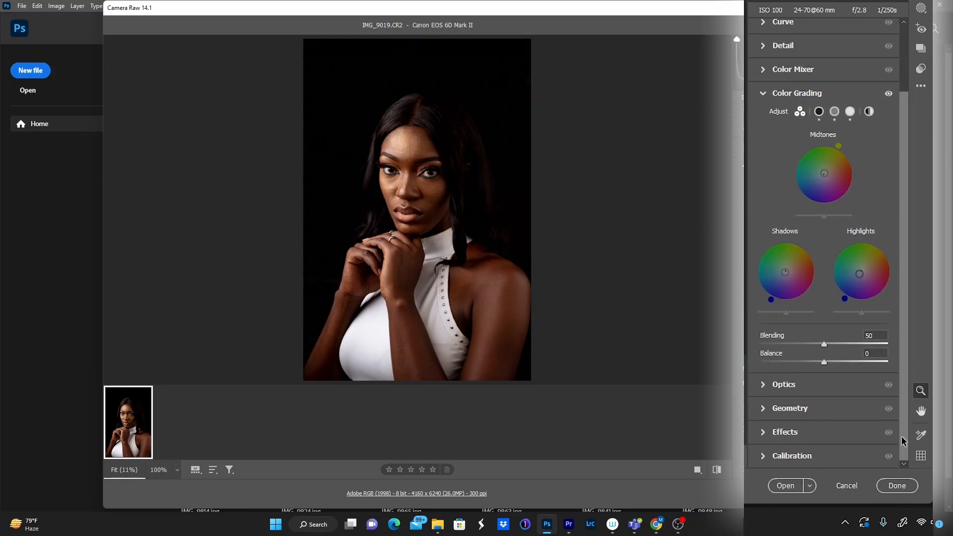
click(763, 459)
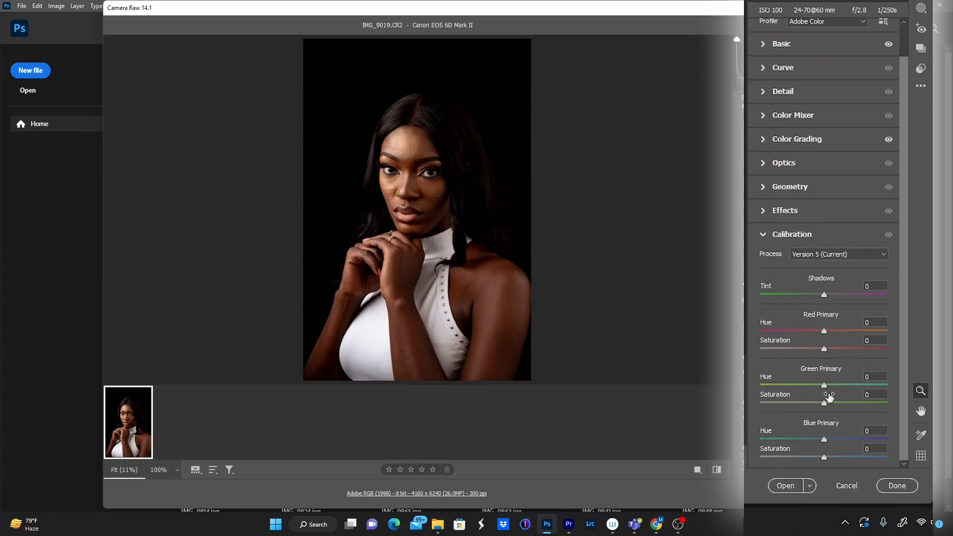
drag(825, 352, 823, 352)
drag(825, 403, 819, 403)
drag(825, 458, 823, 457)
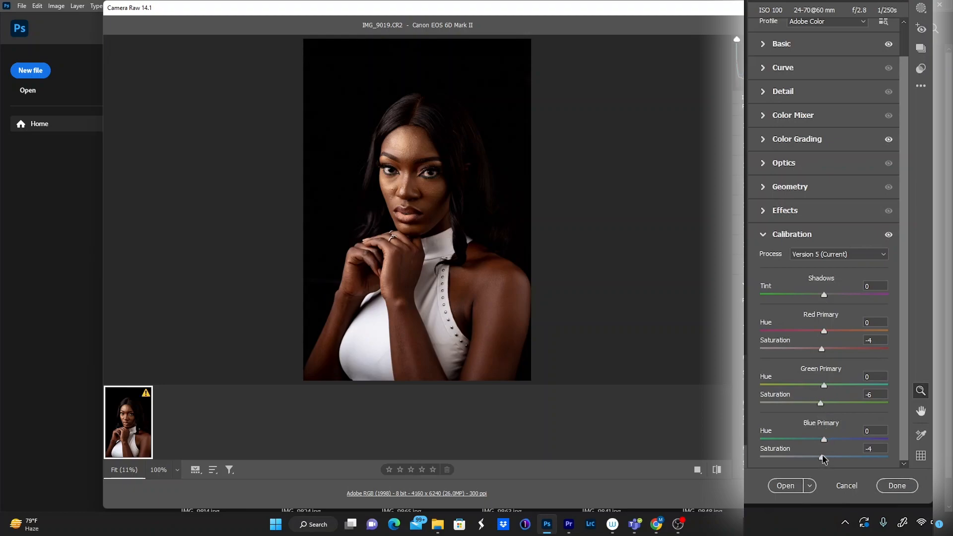
drag(822, 459, 822, 463)
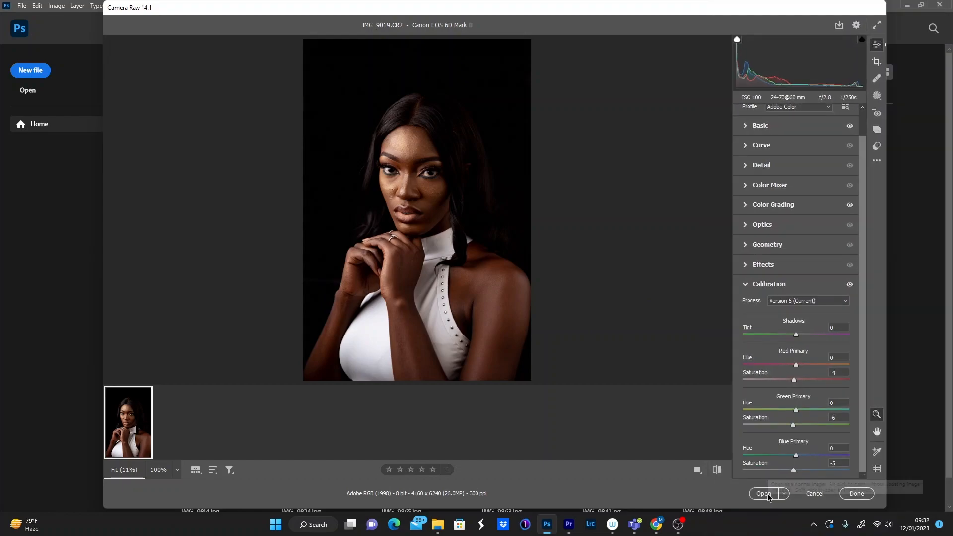
click(776, 504)
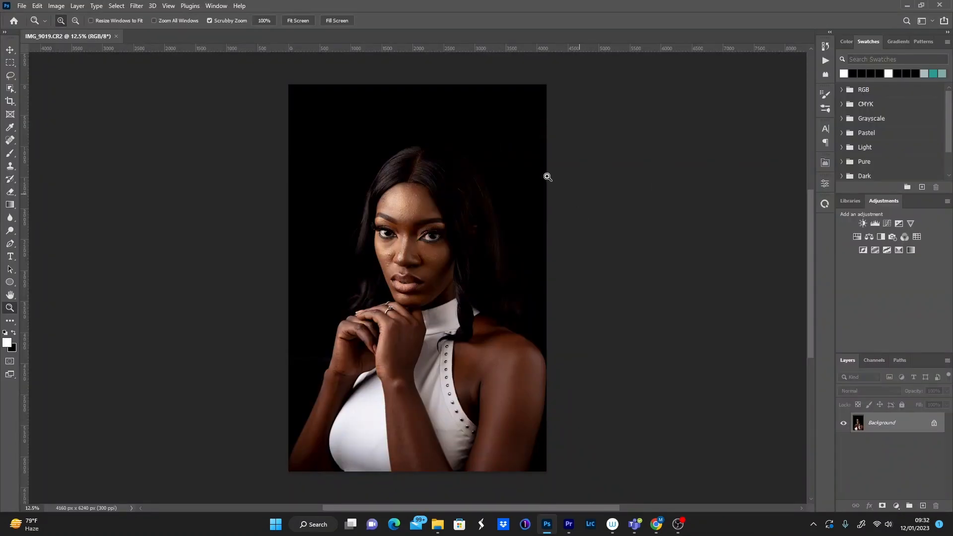
Step: Crop the portrait to a 4:5 (8:10) ratio with the subject shifted slightly upward in the frame
drag(898, 350, 887, 269)
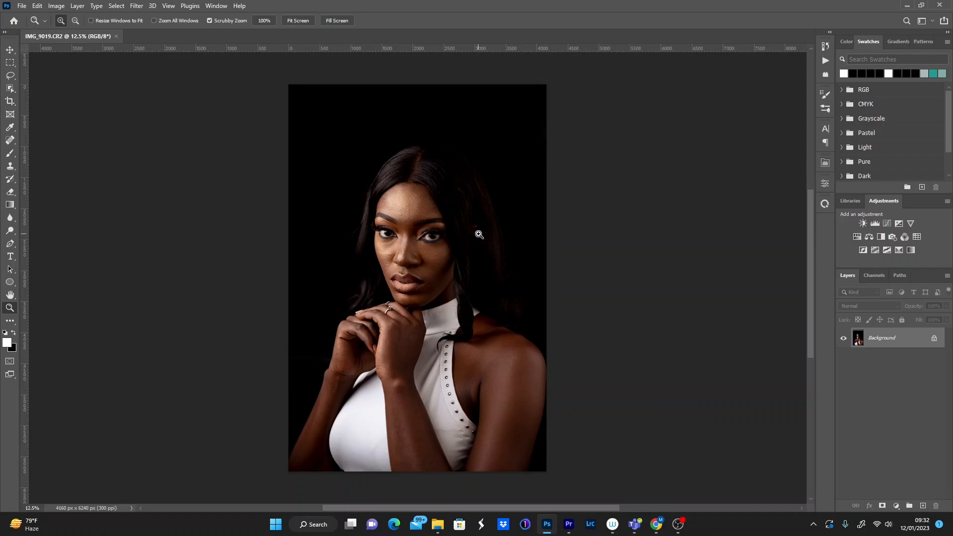
click(9, 101)
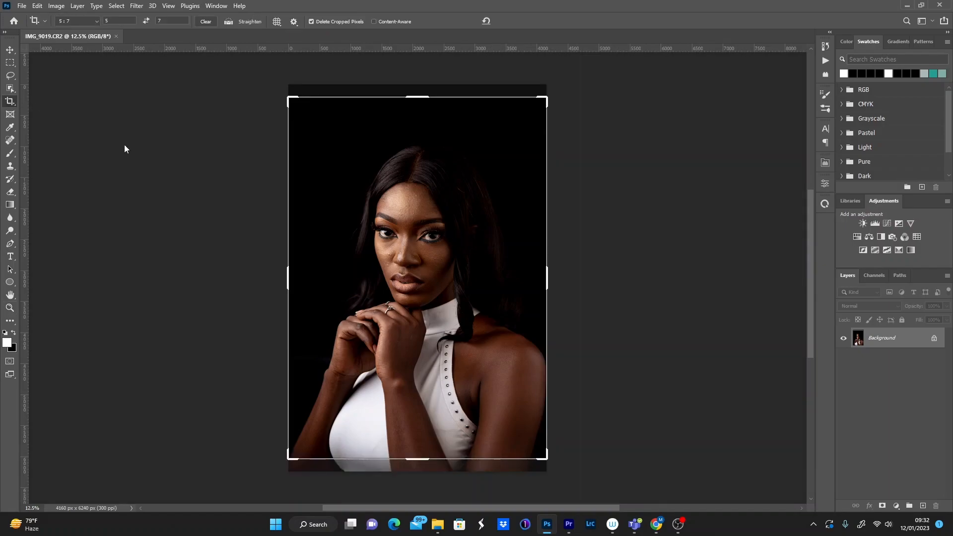
click(434, 323)
drag(426, 282, 452, 251)
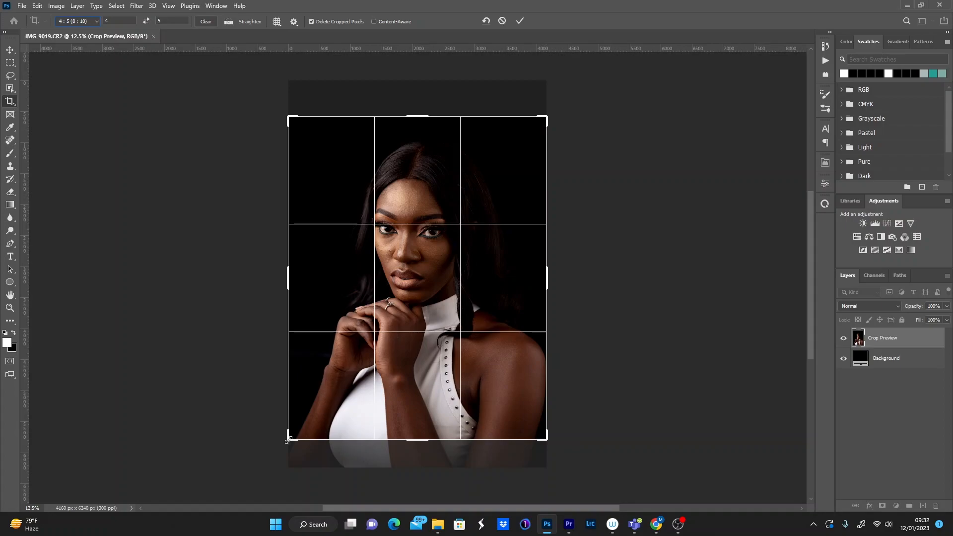
drag(423, 264, 442, 261)
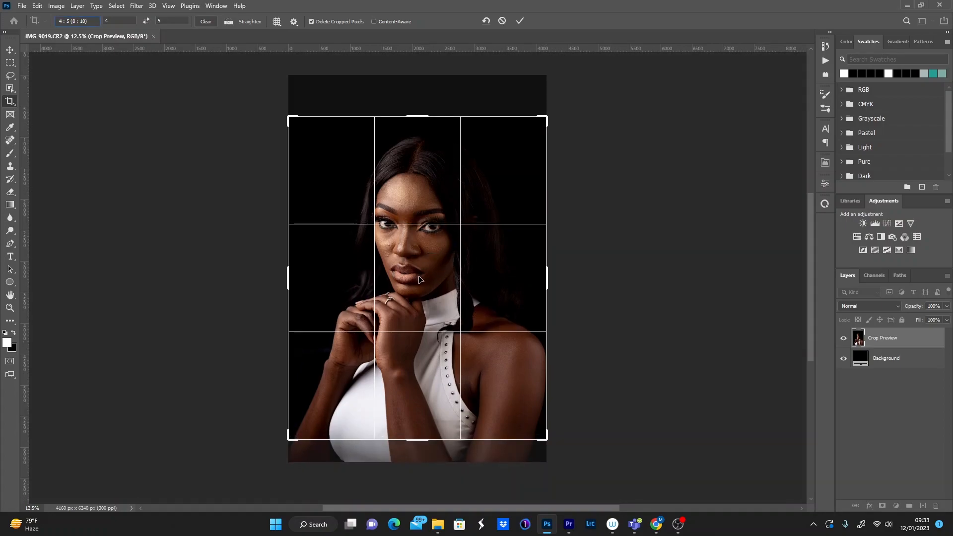
click(520, 21)
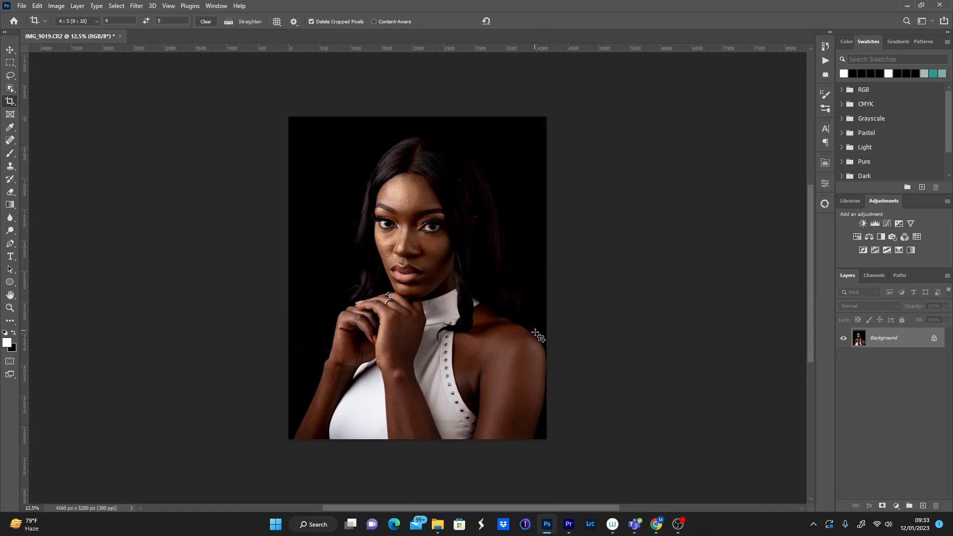
Step: Remove the first blemishes on the middle of the forehead with the Patch tool
key(z)
drag(408, 221, 474, 280)
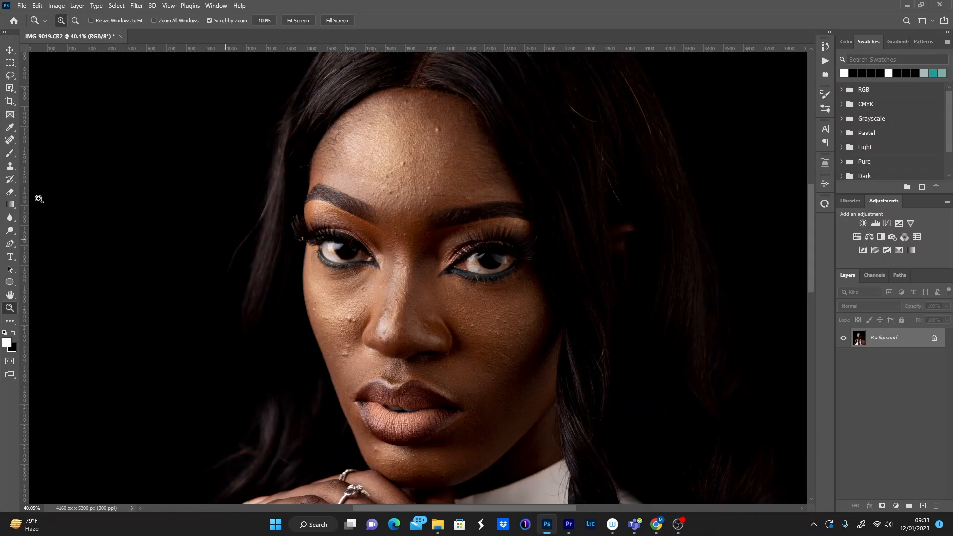
click(12, 144)
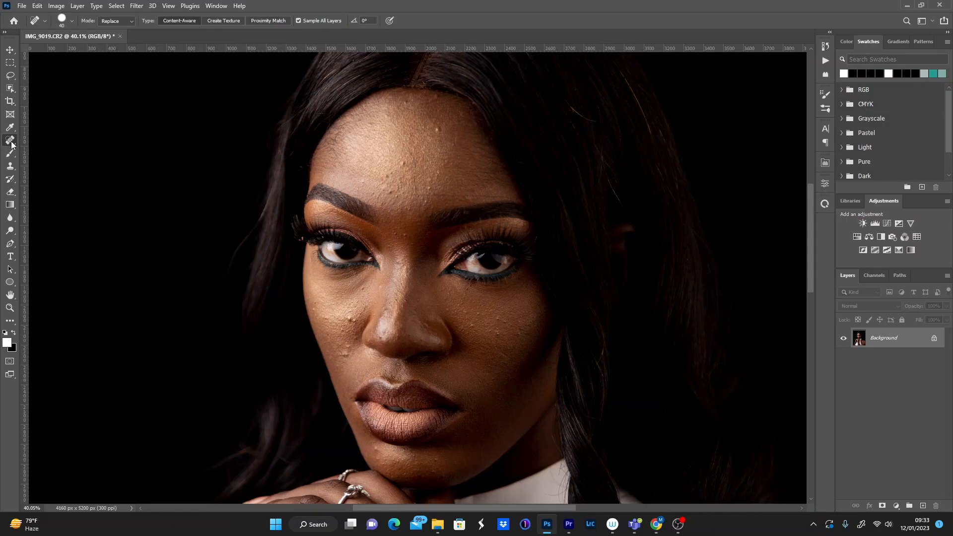
right_click(11, 141)
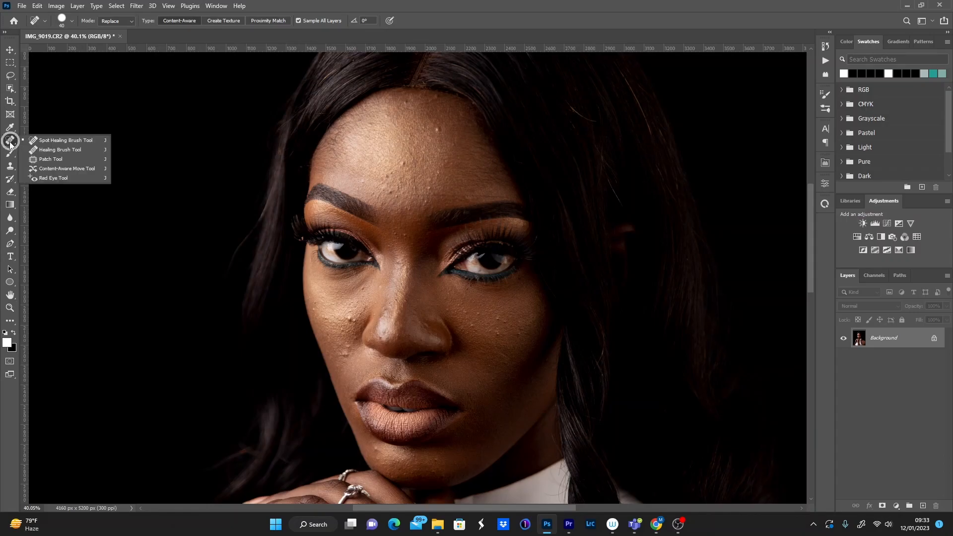
click(50, 160)
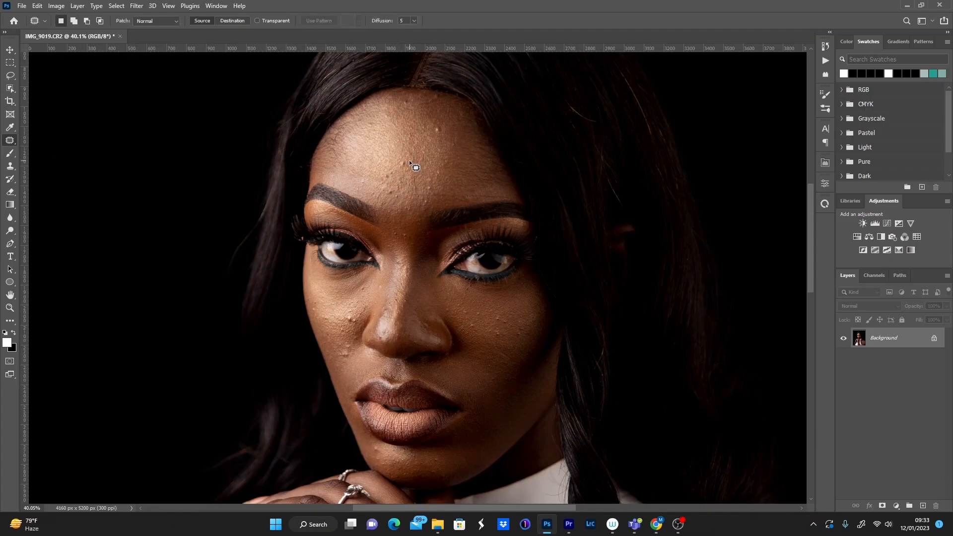
mouse_move(404, 160)
mouse_down()
mouse_move(408, 172)
mouse_move(405, 160)
mouse_up()
drag(405, 164, 409, 151)
key(ctrl+d)
drag(443, 131, 441, 131)
drag(444, 156, 535, 265)
click(460, 195)
Step: Duplicate the Background layer and patch the bumps on the upper forehead and above the eyebrows on the copy
key(ctrl+j)
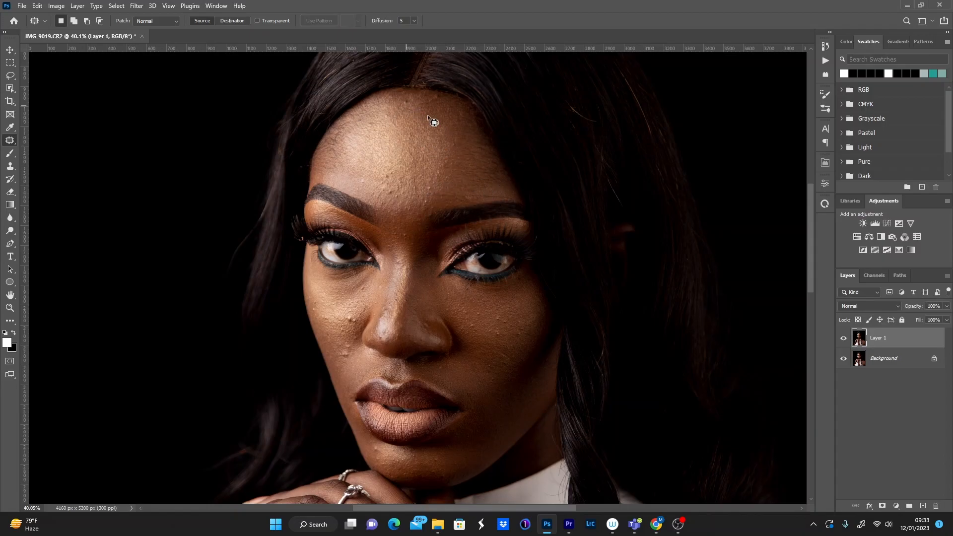
mouse_move(431, 94)
mouse_down()
mouse_move(441, 98)
mouse_move(406, 107)
mouse_up()
key(ctrl+d)
drag(383, 117, 395, 119)
key(ctrl+d)
mouse_move(385, 172)
mouse_down()
mouse_move(390, 179)
mouse_move(382, 171)
mouse_move(393, 169)
mouse_move(376, 161)
mouse_move(392, 168)
mouse_move(380, 160)
mouse_move(394, 188)
mouse_up()
click(397, 185)
drag(391, 190, 388, 181)
click(398, 190)
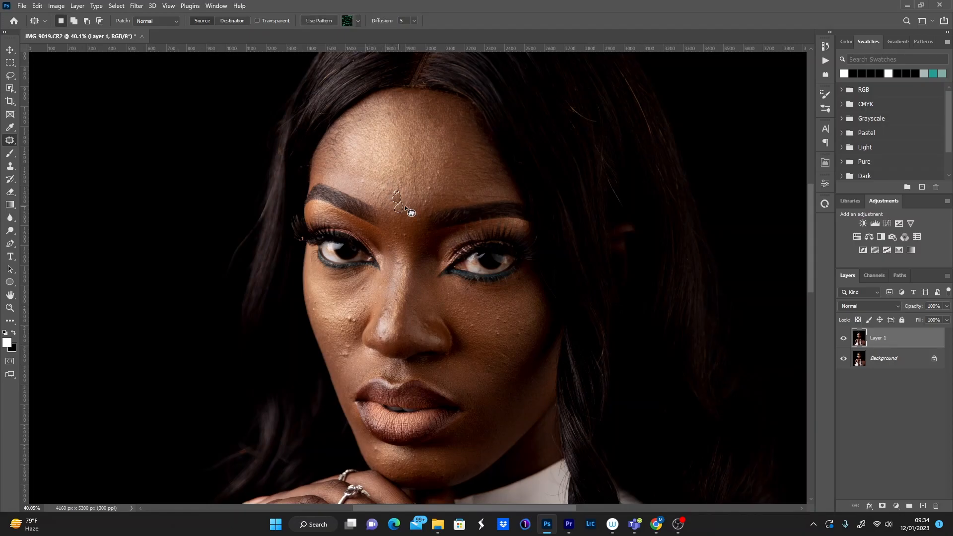
drag(441, 168, 450, 144)
Step: Patch the small bumps between the eyebrows and at the top of the nose bridge
drag(400, 221, 404, 237)
click(399, 234)
drag(406, 205, 407, 208)
click(418, 271)
Step: Patch the bumps beside the nose and on the brightly lit cheek
mouse_move(401, 297)
mouse_down()
mouse_move(405, 320)
mouse_move(384, 308)
mouse_move(387, 284)
mouse_move(361, 285)
mouse_up()
click(349, 316)
drag(348, 318, 353, 343)
click(359, 367)
mouse_move(342, 352)
mouse_down()
mouse_move(343, 363)
mouse_move(352, 336)
mouse_move(314, 304)
mouse_up()
click(343, 367)
click(359, 318)
click(333, 305)
Step: Patch the bumps on the shaded cheek, from beside the nose to the outer cheek
drag(446, 307, 448, 314)
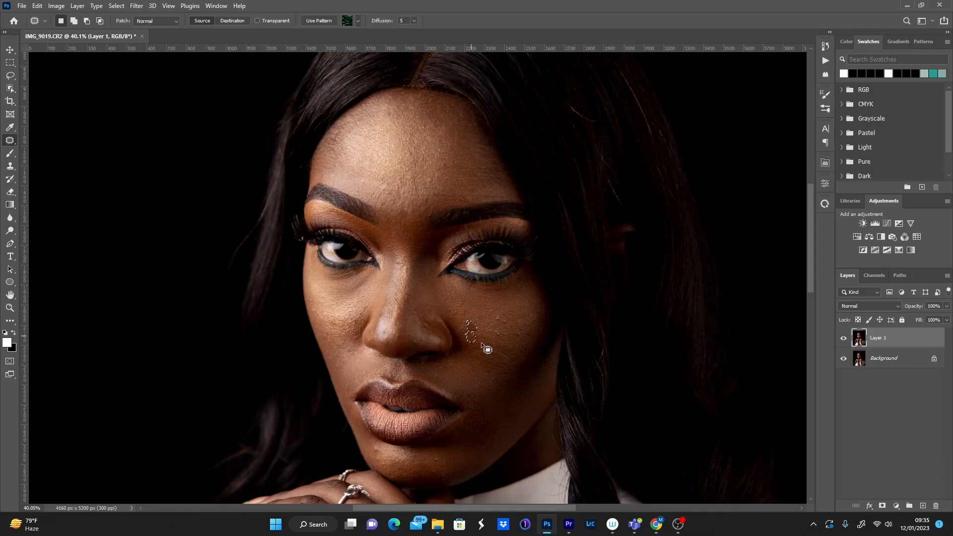
drag(498, 323, 499, 329)
mouse_move(500, 328)
mouse_down()
mouse_move(521, 345)
mouse_move(498, 338)
mouse_up()
drag(526, 327, 524, 329)
drag(524, 332, 513, 353)
drag(513, 354, 514, 355)
drag(498, 326, 497, 326)
Step: Patch the remaining marks on the chin, hand and underarm, and toggle Layer 1's visibility to compare with the original
drag(440, 460, 440, 461)
click(472, 445)
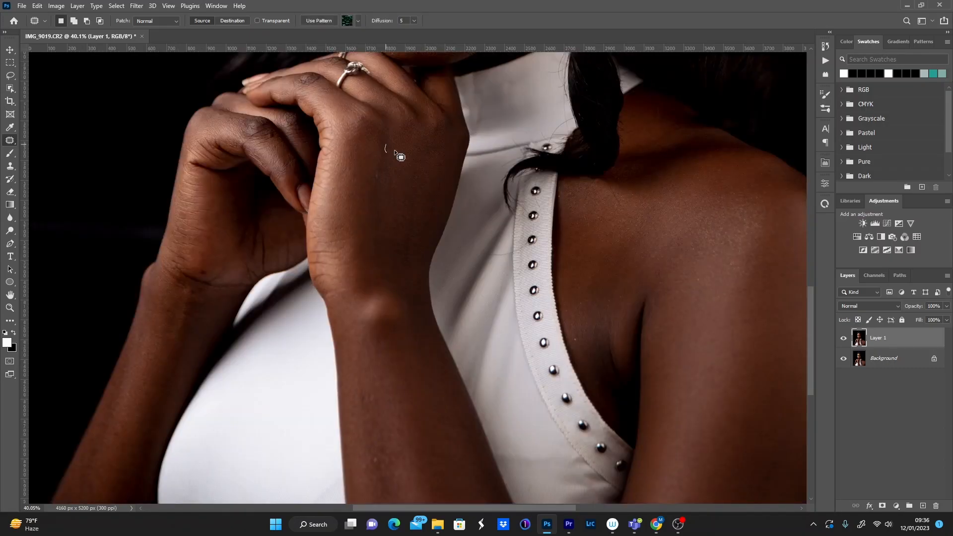
click(394, 150)
key(ctrl+0)
drag(471, 418, 475, 423)
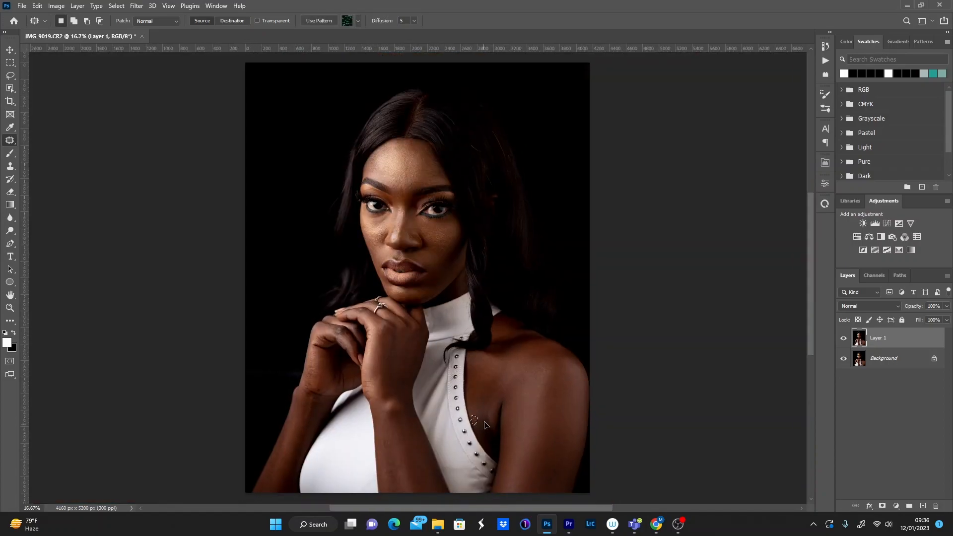
click(485, 425)
click(844, 339)
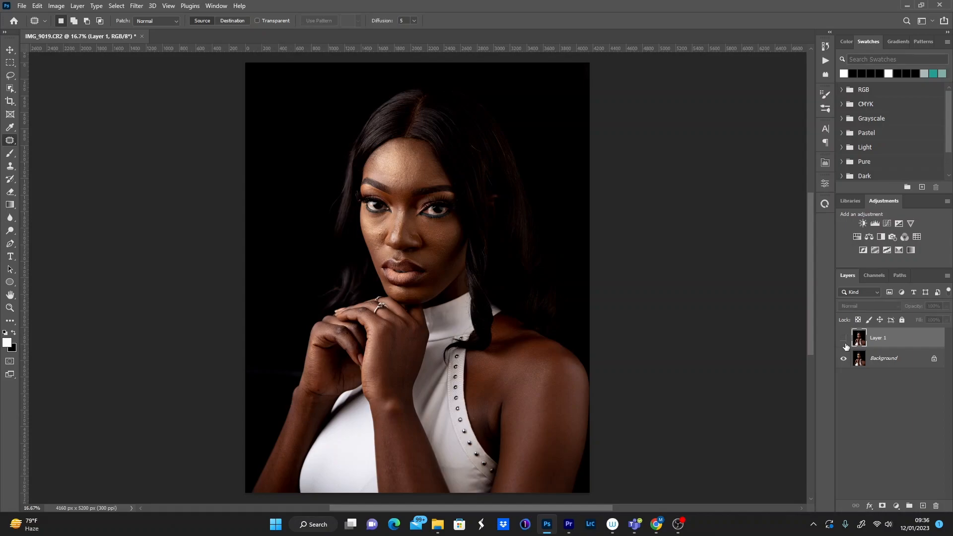
click(844, 343)
Step: Clean up the small marks just above the eyebrow on the shaded side with the Spot Healing Brush
key(z)
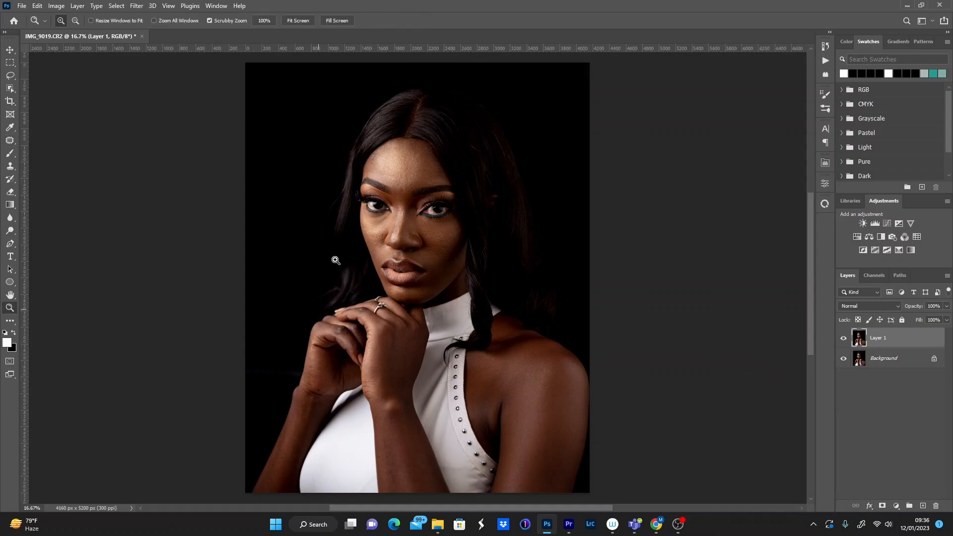
drag(405, 189, 481, 236)
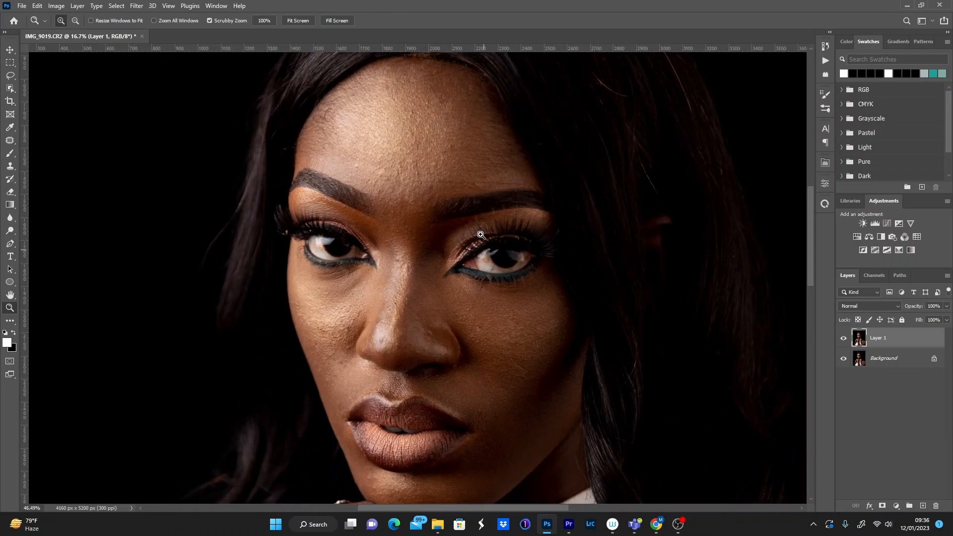
click(10, 141)
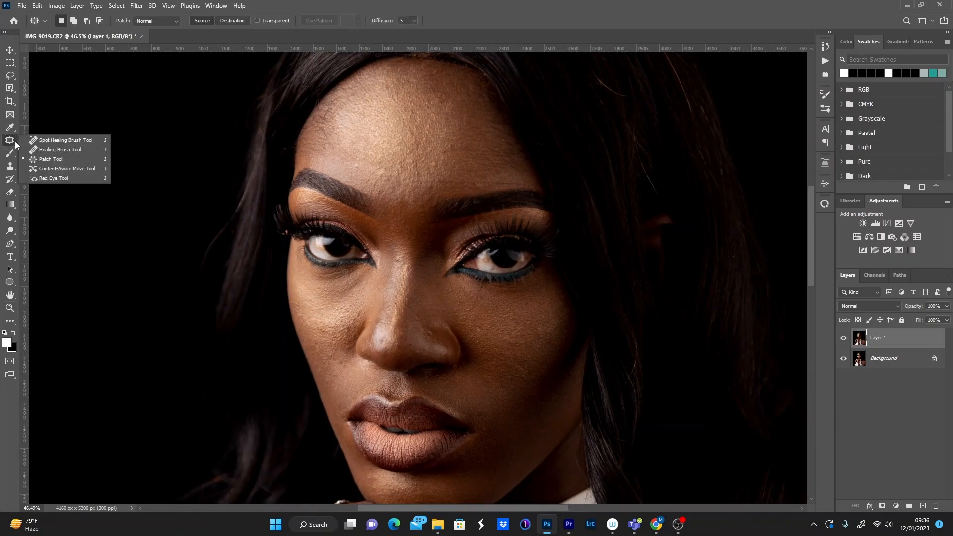
click(59, 141)
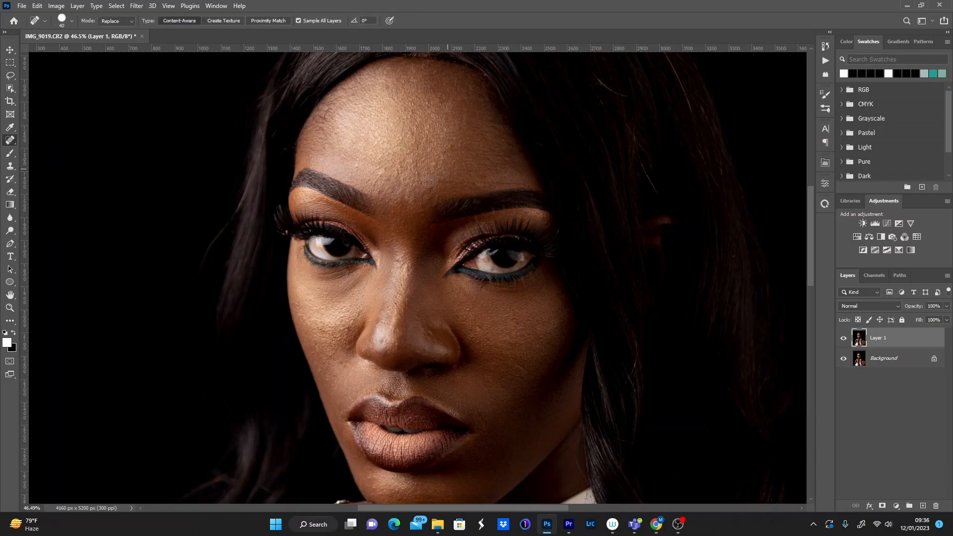
mouse_move(414, 182)
mouse_down()
mouse_move(516, 184)
mouse_move(507, 218)
mouse_move(524, 185)
mouse_up()
click(531, 186)
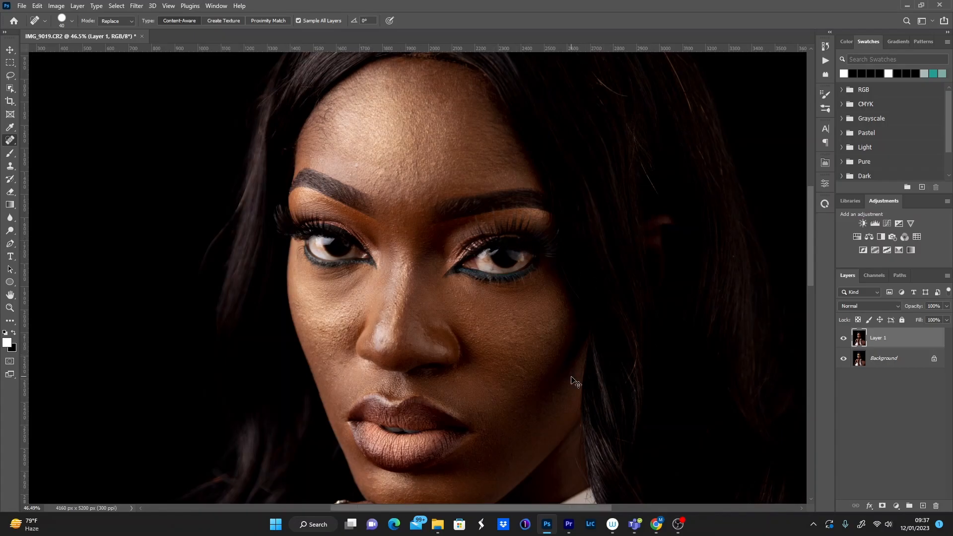
Step: Toggle Layer 1's visibility to compare the full portrait with the original, and merge Layer 1 down into the Background
key(ctrl+0)
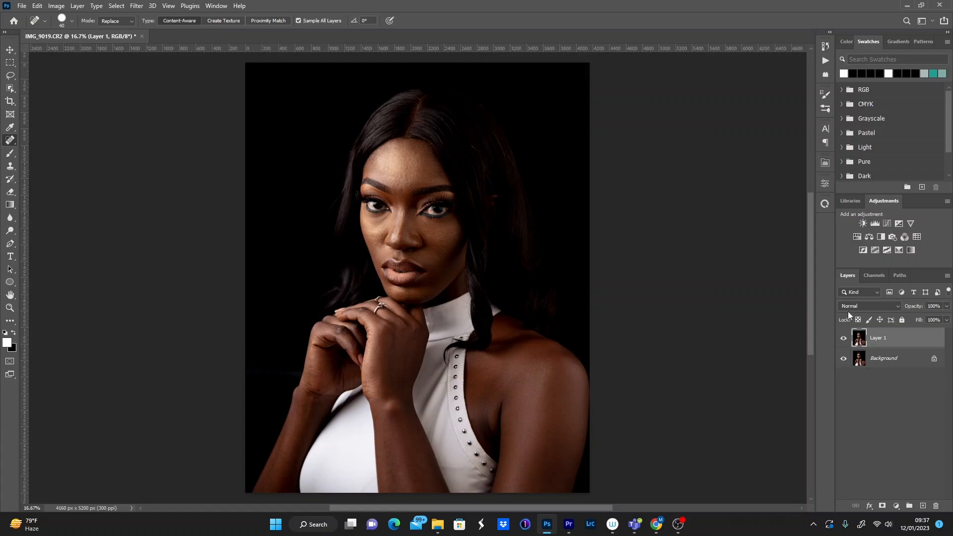
click(844, 342)
click(844, 344)
click(844, 343)
click(844, 339)
key(ctrl+e)
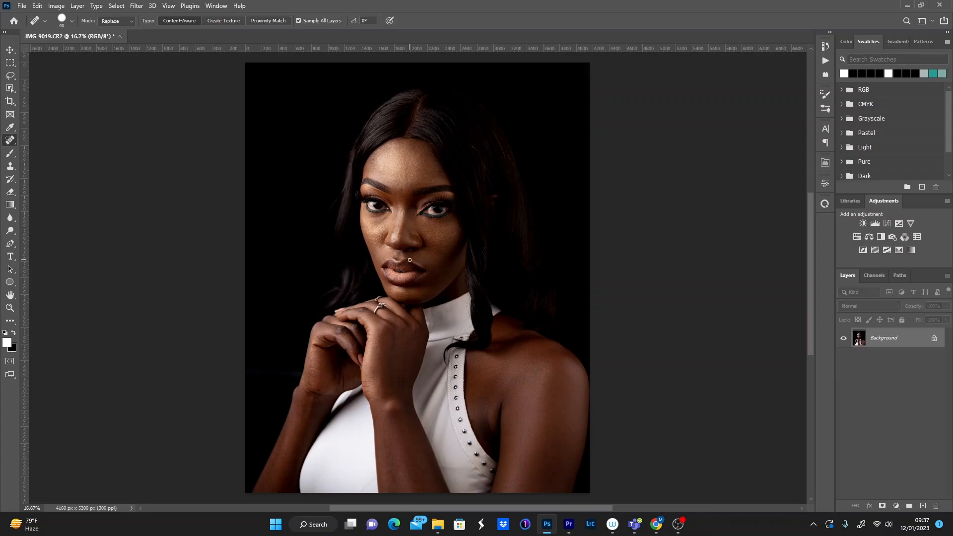
Step: Crop the portrait tighter at the 4:5 ratio, framing the head, clasped hands and upper shoulder
click(9, 101)
drag(247, 494, 267, 447)
drag(372, 299, 400, 299)
drag(425, 459, 423, 446)
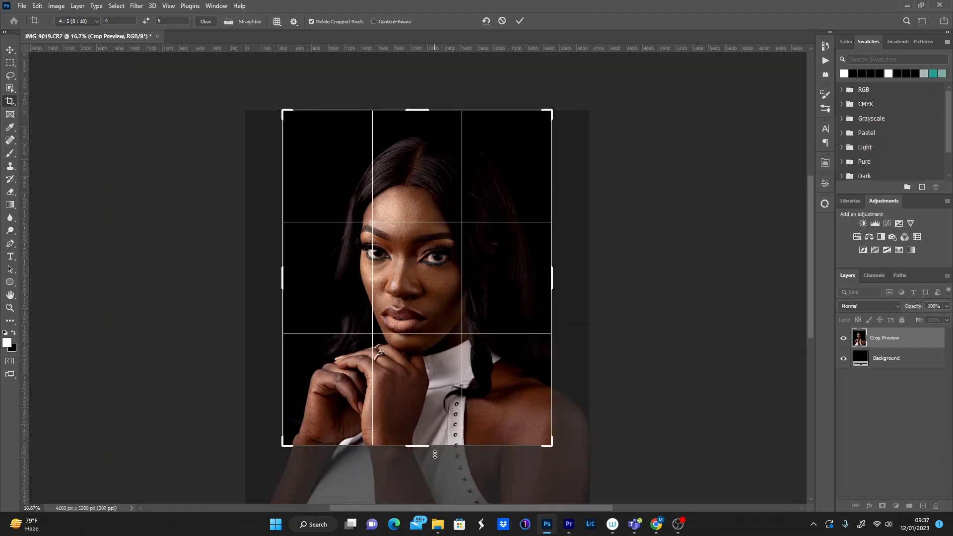
drag(437, 305, 446, 300)
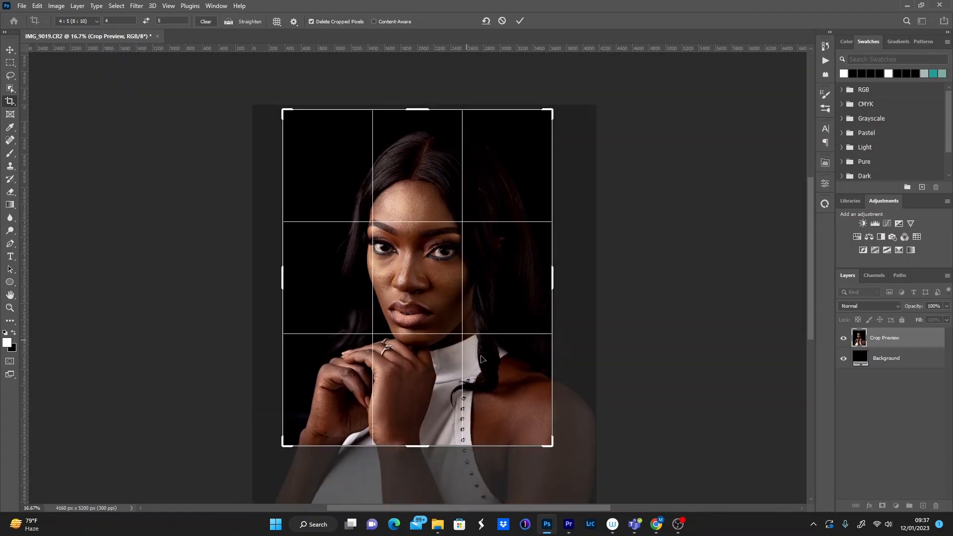
click(520, 21)
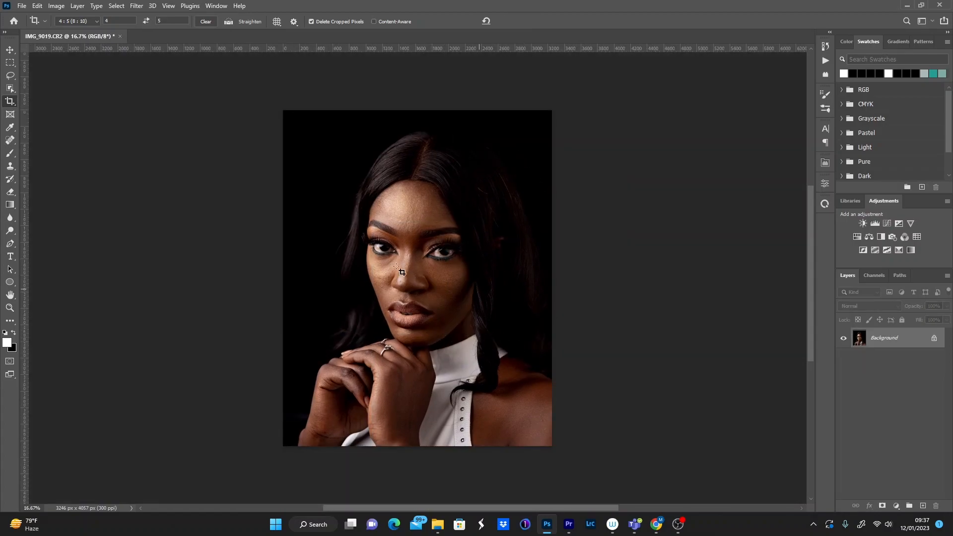
Step: Run the FREQUENCY SEPERATION action with a Gaussian Blur radius of 10 pixels
click(10, 140)
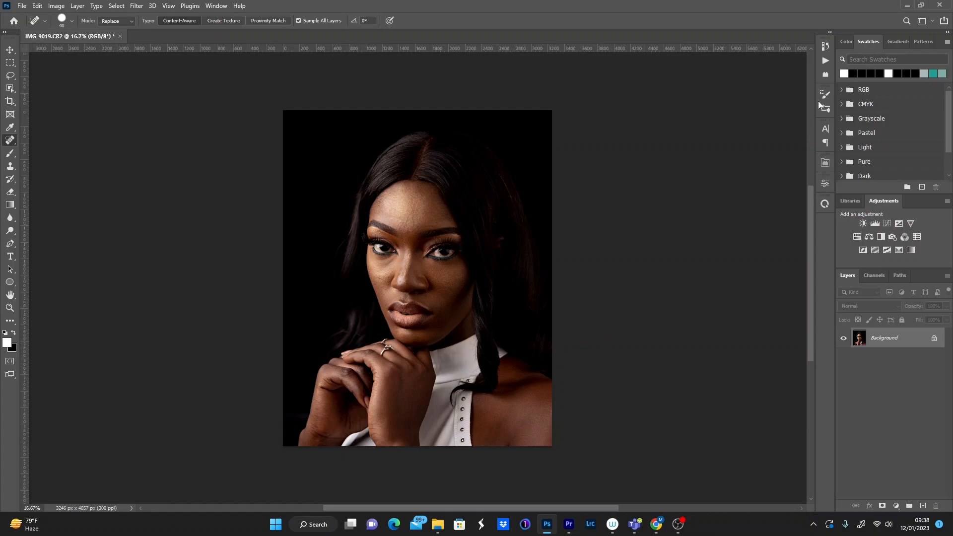
click(825, 61)
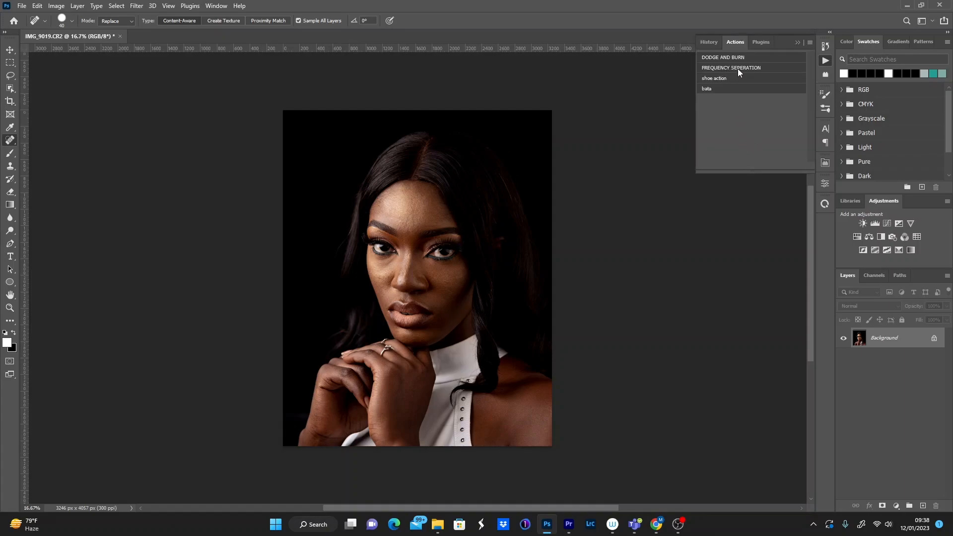
click(734, 68)
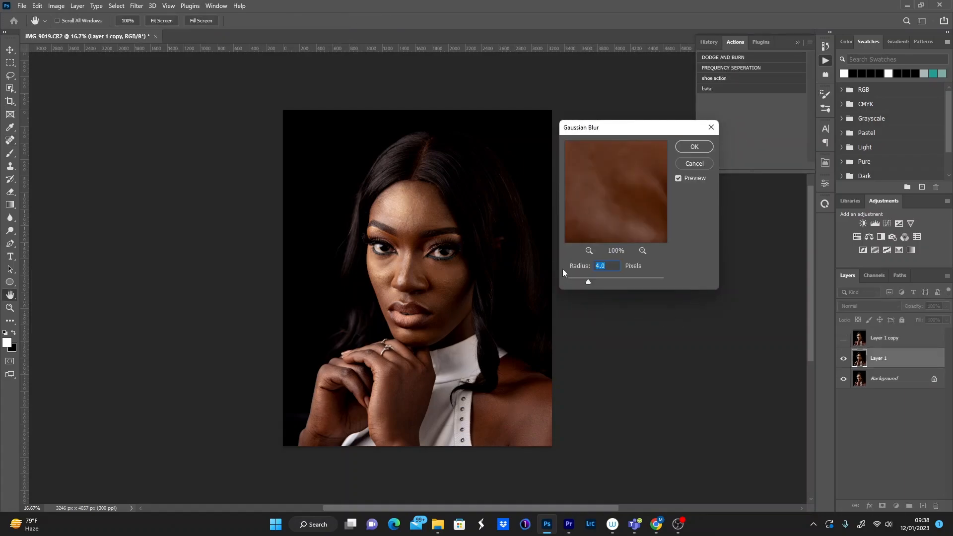
drag(604, 280, 606, 279)
double_click(603, 265)
text(10)
click(695, 147)
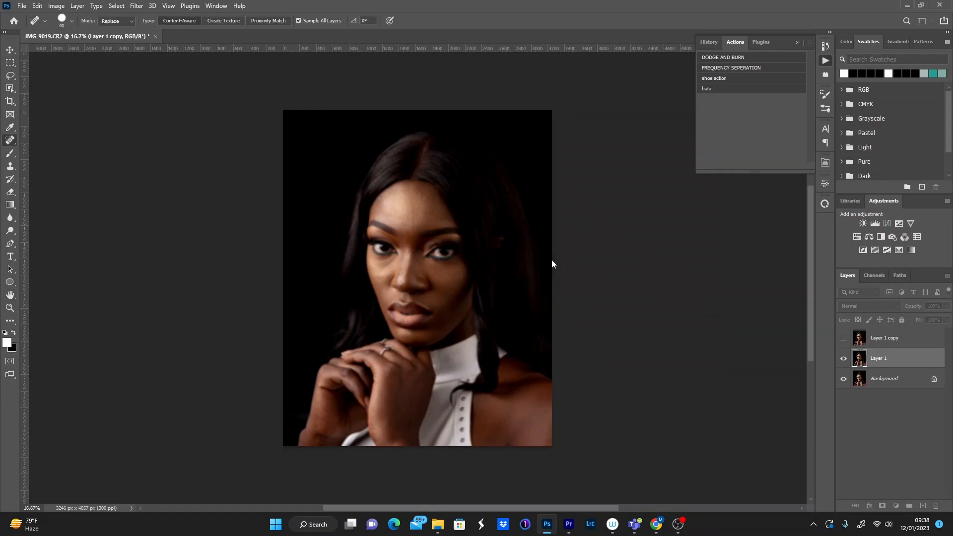
Step: Blend the centre of the forehead on the low layer copy with an enlarged Mixer Brush
key(z)
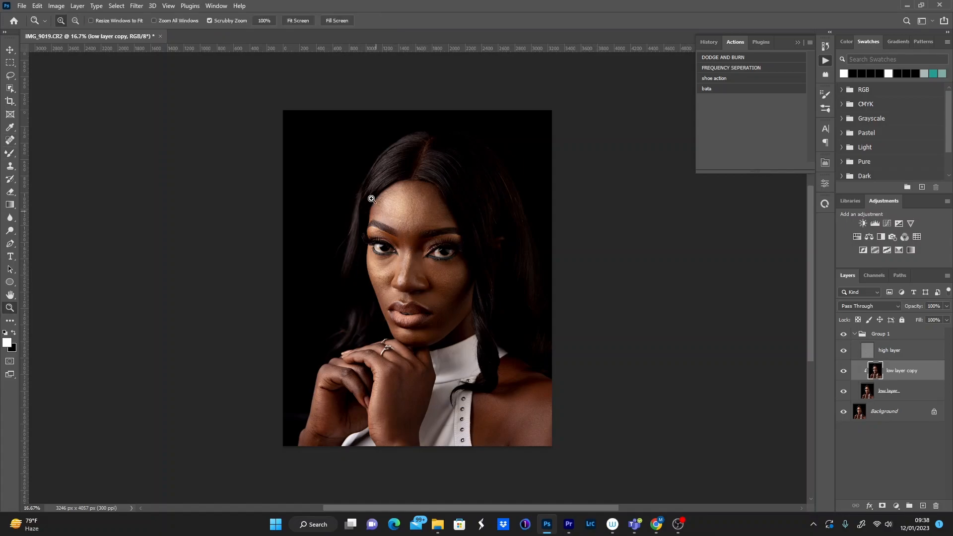
drag(406, 240, 451, 282)
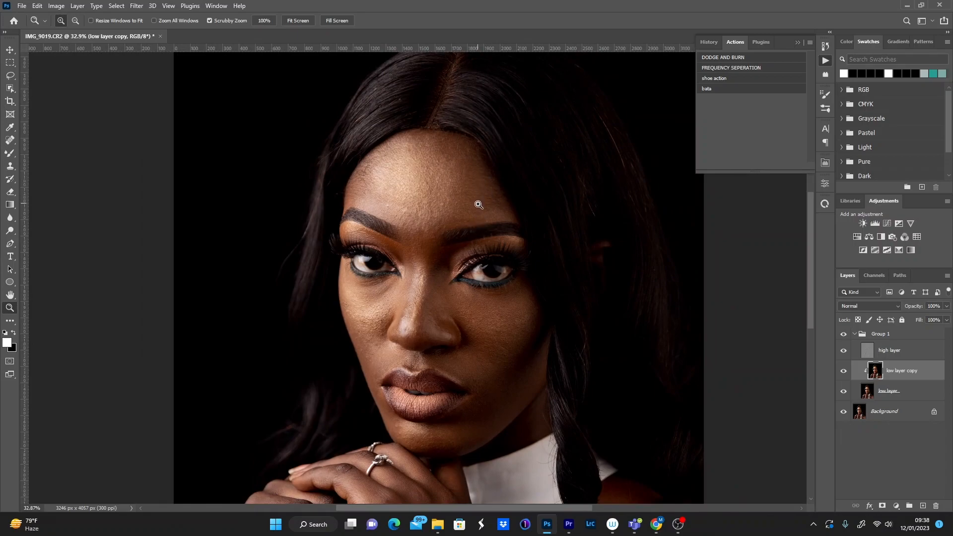
click(10, 153)
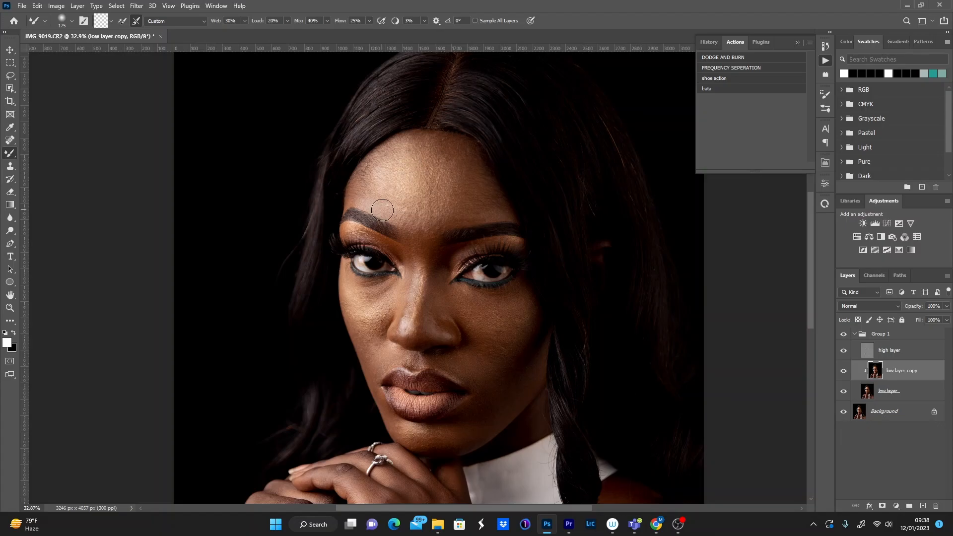
key(bracketright)
key(bracketright)
key(bracketright)
mouse_move(435, 203)
mouse_down()
mouse_move(437, 185)
mouse_move(423, 194)
mouse_up()
key(bracketright)
key(ctrl+minus)
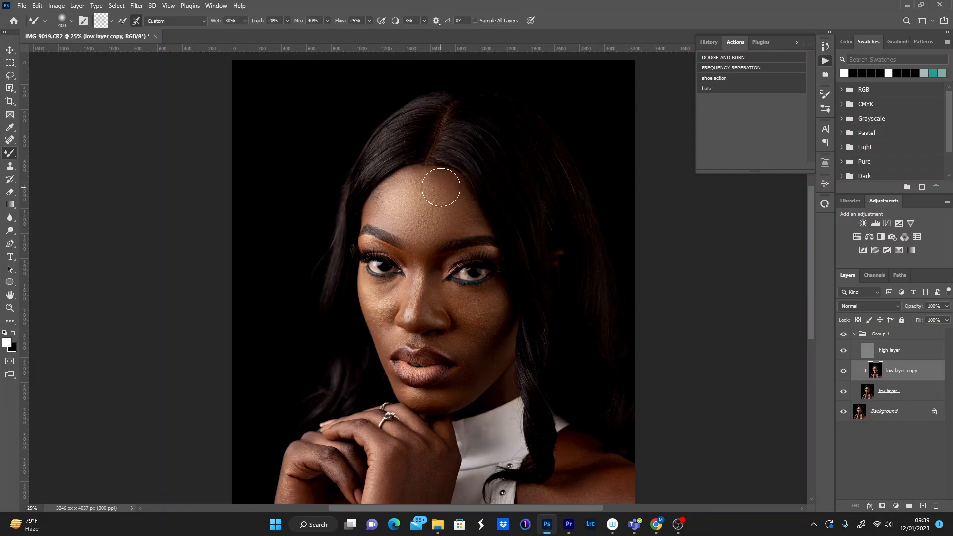
Step: Smooth the remaining forehead tones near the hairline, at both sides and just above the brows
mouse_move(458, 216)
mouse_down()
mouse_move(431, 234)
mouse_move(411, 227)
mouse_move(432, 194)
mouse_move(440, 198)
mouse_move(422, 192)
mouse_up()
key(bracketleft)
key(bracketleft)
drag(468, 204, 458, 196)
drag(378, 204, 384, 198)
mouse_move(445, 234)
mouse_down()
mouse_move(482, 224)
mouse_move(412, 238)
mouse_up()
Step: Blend the brightly lit cheek and the shaded cheek beside the nose with the Mixer Brush at 175 px
key(bracketleft)
drag(380, 298, 397, 299)
mouse_move(391, 315)
mouse_down()
mouse_move(395, 288)
mouse_move(382, 294)
mouse_up()
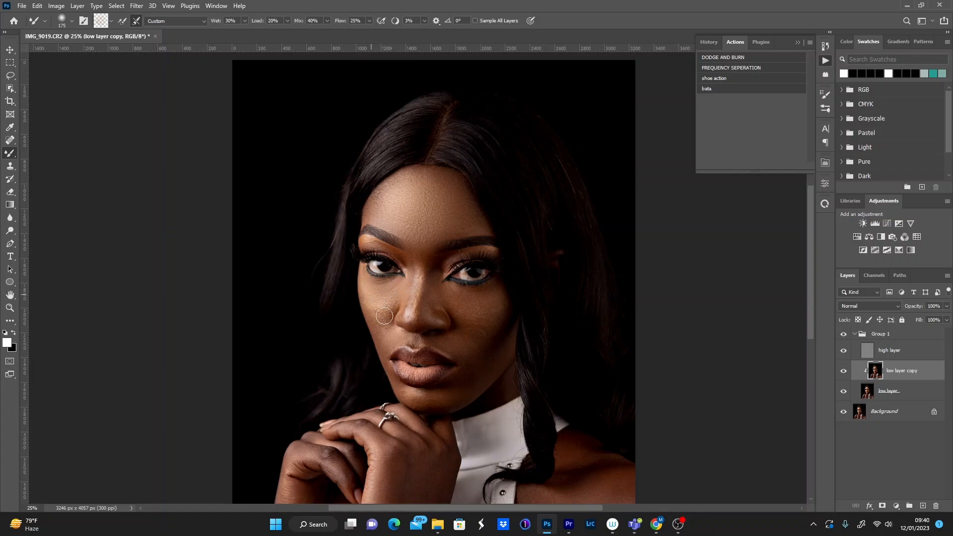
drag(374, 312, 395, 310)
mouse_move(449, 299)
mouse_down()
mouse_move(451, 291)
mouse_move(494, 317)
mouse_move(461, 311)
mouse_move(462, 325)
mouse_up()
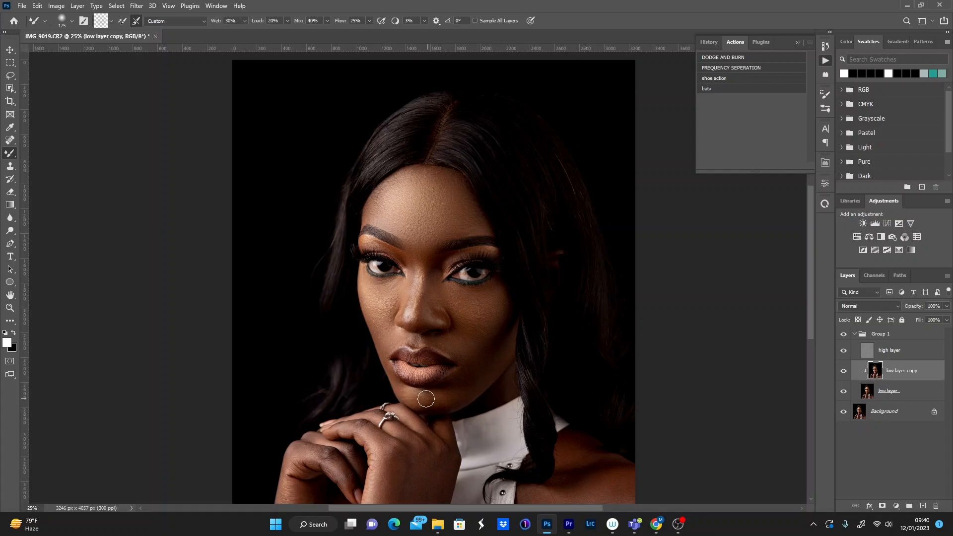
Step: Smooth the skin beside the nose bridge, under the inner corner of the shaded eye, with the Mixer Brush
key(p)
key(b)
key(bracketright)
key(bracketright)
key(bracketright)
key(bracketright)
key(bracketleft)
key(bracketleft)
key(bracketleft)
key(bracketleft)
key(bracketright)
key(bracketright)
drag(444, 285, 433, 292)
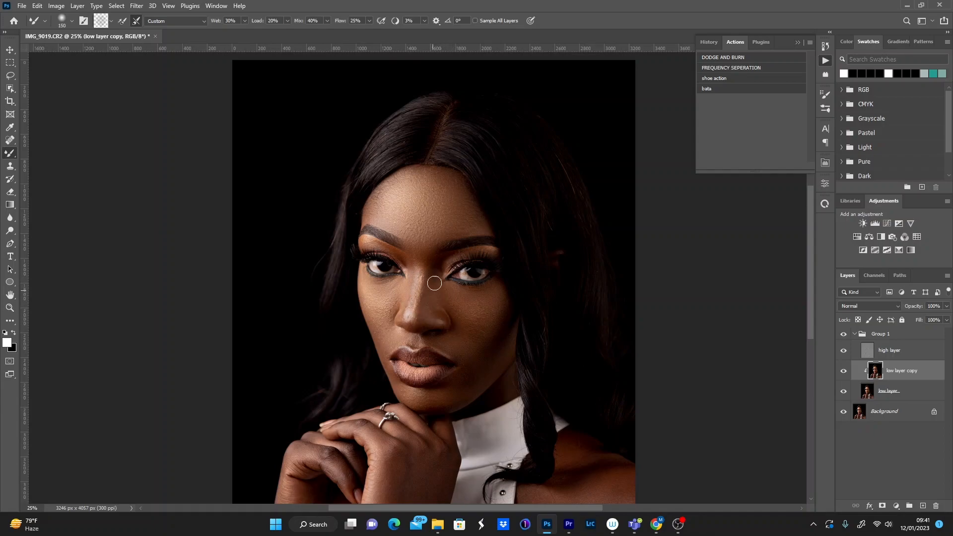
Step: Blend the lit cheek, the nose and the area above the shaded brow, and toggle the low layer copy's visibility to compare
key(bracketright)
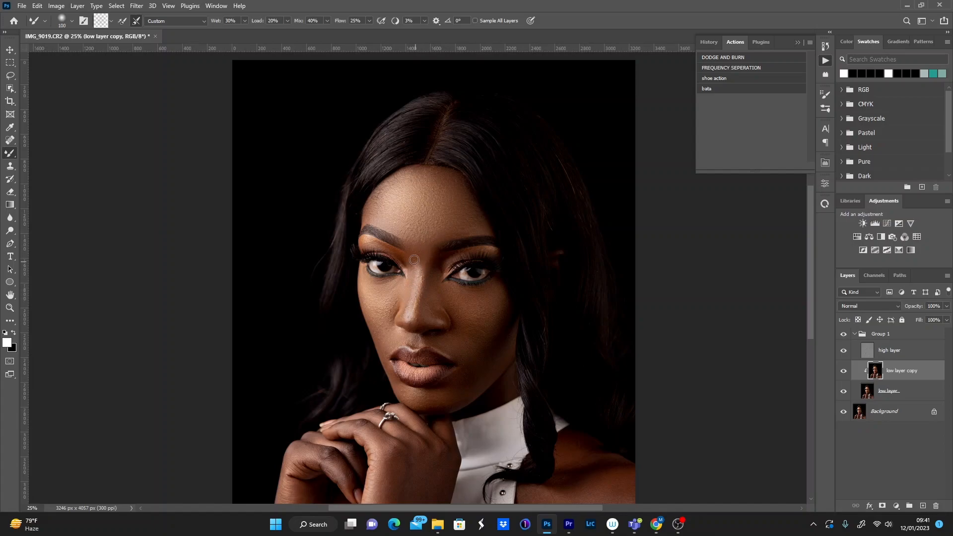
key(bracketright)
key(bracketright)
mouse_move(384, 344)
mouse_down()
mouse_move(405, 337)
mouse_move(431, 278)
mouse_up()
mouse_move(429, 245)
mouse_down()
mouse_move(475, 229)
mouse_move(439, 221)
mouse_move(475, 211)
mouse_up()
mouse_move(426, 259)
mouse_down()
mouse_move(436, 280)
mouse_move(466, 295)
mouse_move(439, 322)
mouse_up()
key(bracketleft)
key(bracketleft)
key(bracketleft)
click(844, 373)
click(844, 373)
Step: Refine the lower part of the lit cheek, the nose ridge and the skin between the eyebrows with smaller brush strokes
drag(383, 325, 389, 342)
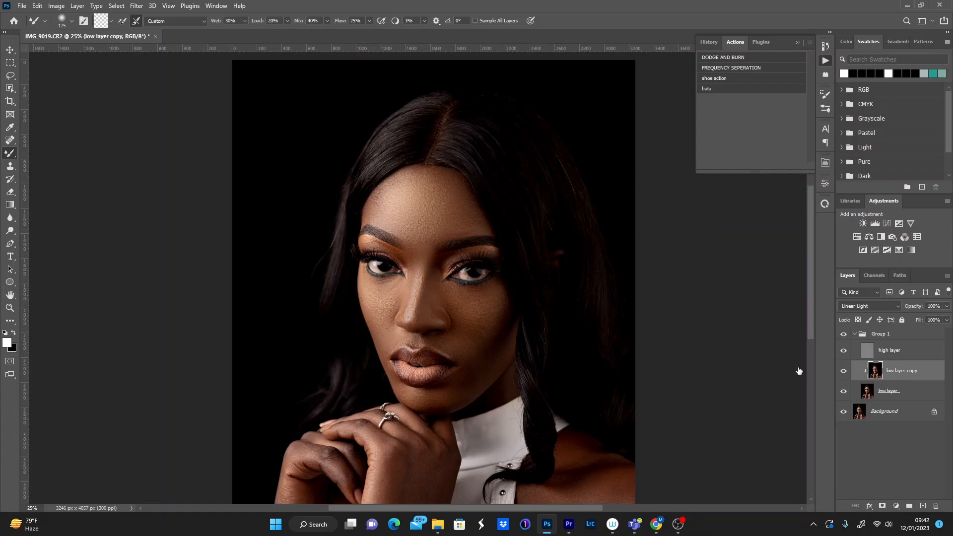
key(bracketleft)
key(bracketleft)
key(alt+bracketright)
drag(423, 299, 425, 318)
key(alt+bracketleft)
key(bracketright)
key(bracketright)
drag(416, 246, 421, 235)
Step: Smooth the wrist and knuckles of the rear hand on the low layer copy, using the Mixer Brush at 125 px for the knuckles
drag(812, 304, 815, 355)
key(bracketright)
key(bracketright)
key(bracketright)
drag(305, 372, 313, 393)
key(bracketleft)
key(bracketleft)
key(bracketleft)
key(bracketleft)
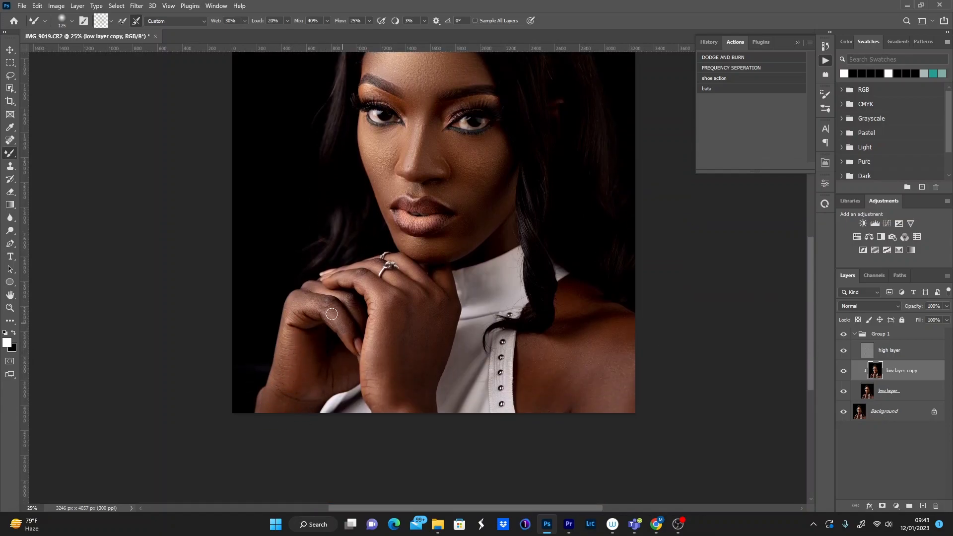
drag(298, 294, 336, 308)
Step: Blend the back and fingers of the front hand up to the chin with the Mixer Brush at 200 px and 125 px
key(bracketright)
key(bracketright)
key(bracketright)
key(bracketright)
key(bracketright)
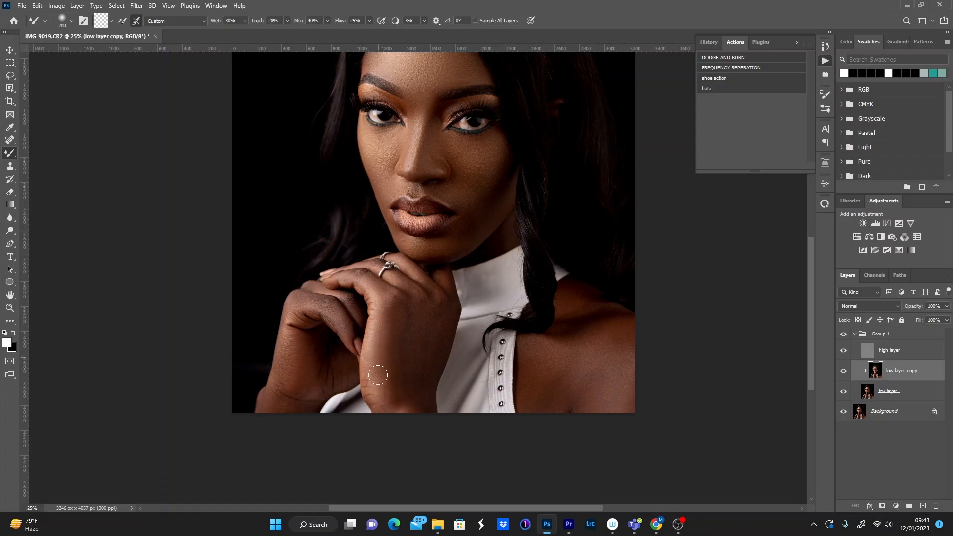
key(bracketleft)
key(bracketleft)
key(bracketleft)
key(bracketleft)
key(bracketleft)
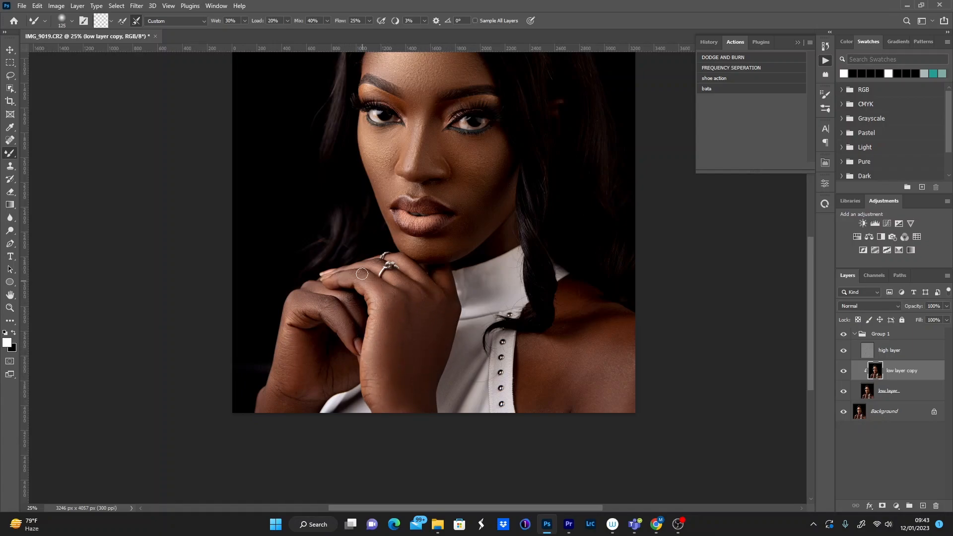
mouse_move(426, 276)
mouse_down()
mouse_move(439, 295)
mouse_move(448, 284)
mouse_move(446, 295)
mouse_move(463, 250)
mouse_up()
drag(435, 284, 447, 272)
Step: Smooth the bare shoulder and upper chest with the Mixer Brush enlarged to 400 px
key(bracketleft)
key(bracketleft)
key(bracketleft)
key(bracketright)
key(bracketright)
key(bracketright)
key(bracketright)
key(bracketright)
key(bracketright)
key(bracketright)
key(bracketright)
key(bracketright)
key(bracketright)
mouse_move(564, 385)
mouse_down()
mouse_move(619, 338)
mouse_move(600, 343)
mouse_up()
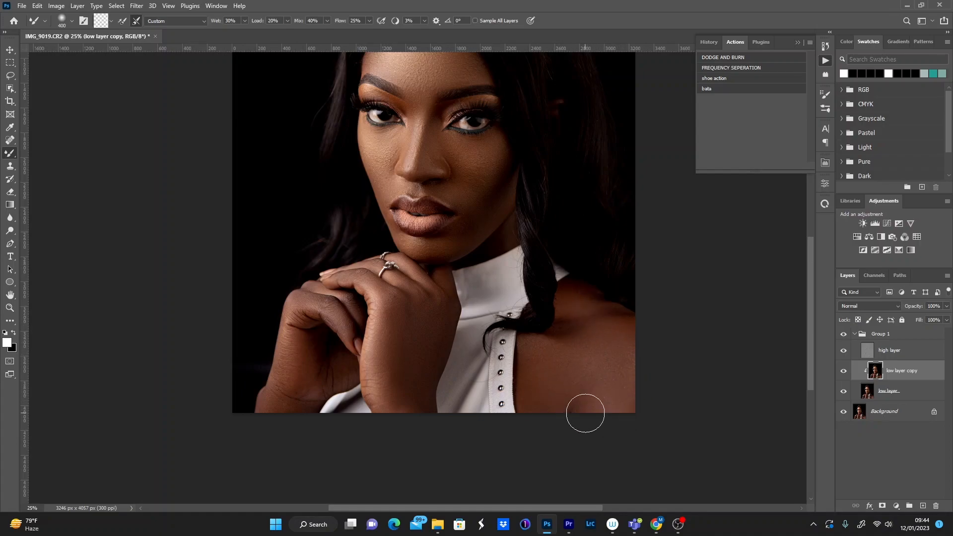
Step: Even out the remaining shoulder highlights and the front hand with the Mixer Brush at 300 px, and reduce the brush to 150 px
key(bracketleft)
key(bracketleft)
key(bracketleft)
key(bracketright)
key(bracketright)
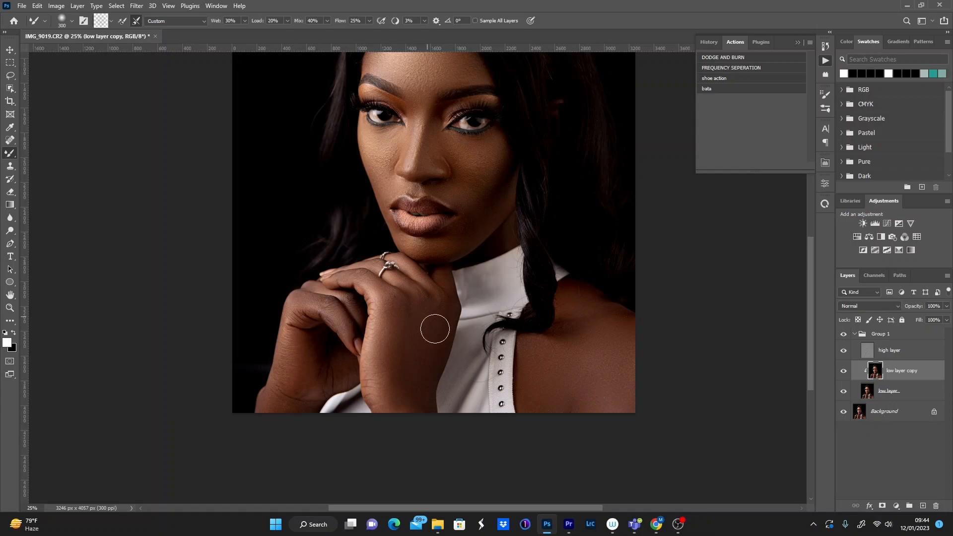
key(bracketleft)
key(bracketleft)
key(bracketleft)
key(bracketleft)
Step: Toggle the low layer copy's visibility to compare the whole portrait before and after smoothing
key(ctrl+minus)
click(843, 371)
click(843, 372)
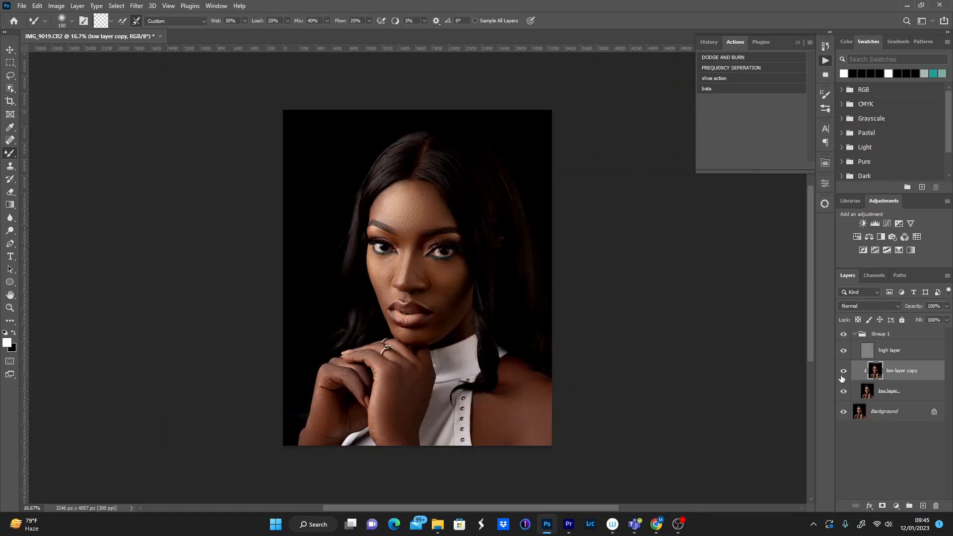
click(842, 374)
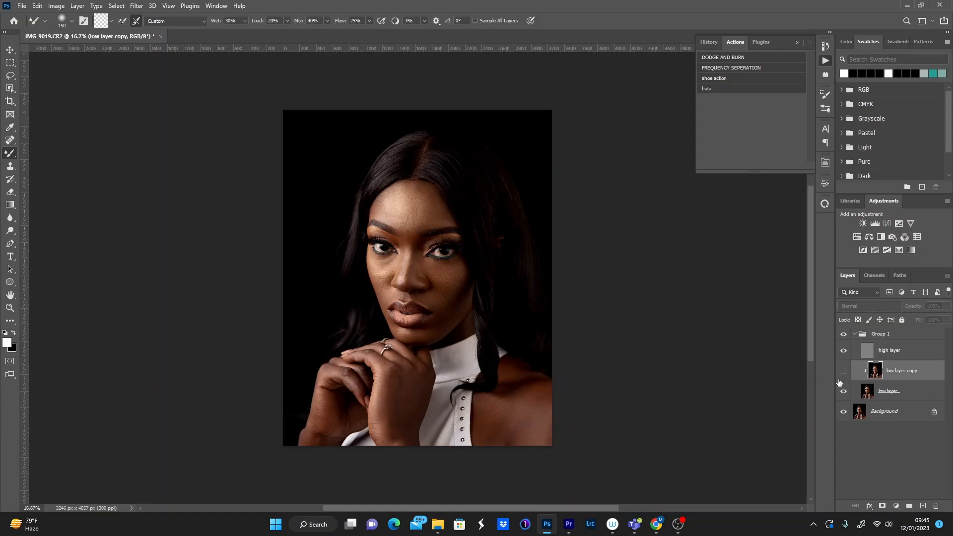
click(844, 373)
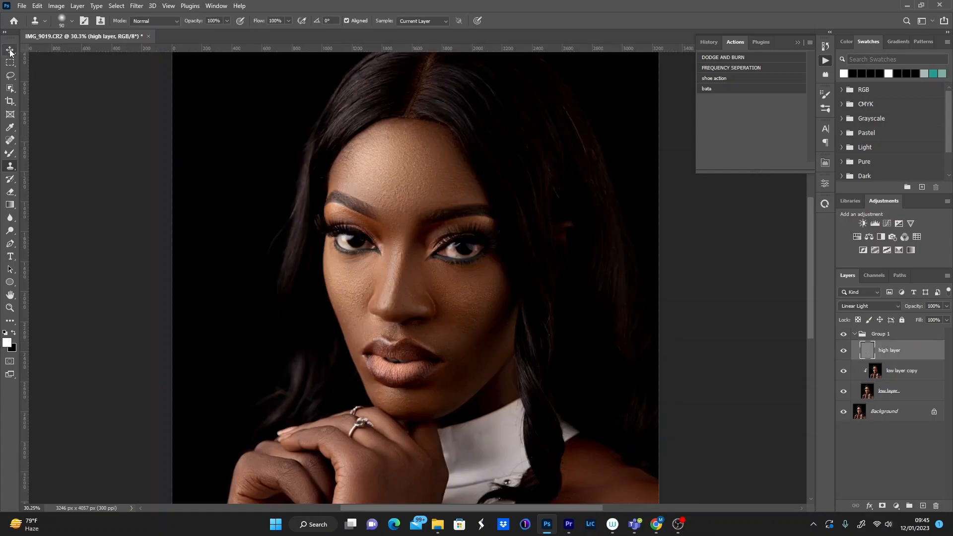
Step: Collapse Group 1 and run the DODGE AND BURN action to add the dodge and burn layers above it
click(9, 50)
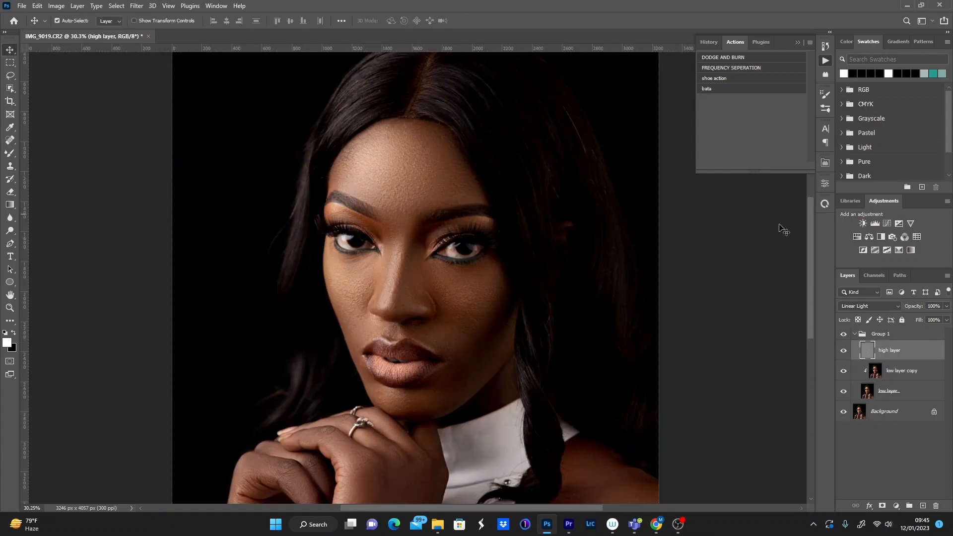
click(858, 333)
click(855, 333)
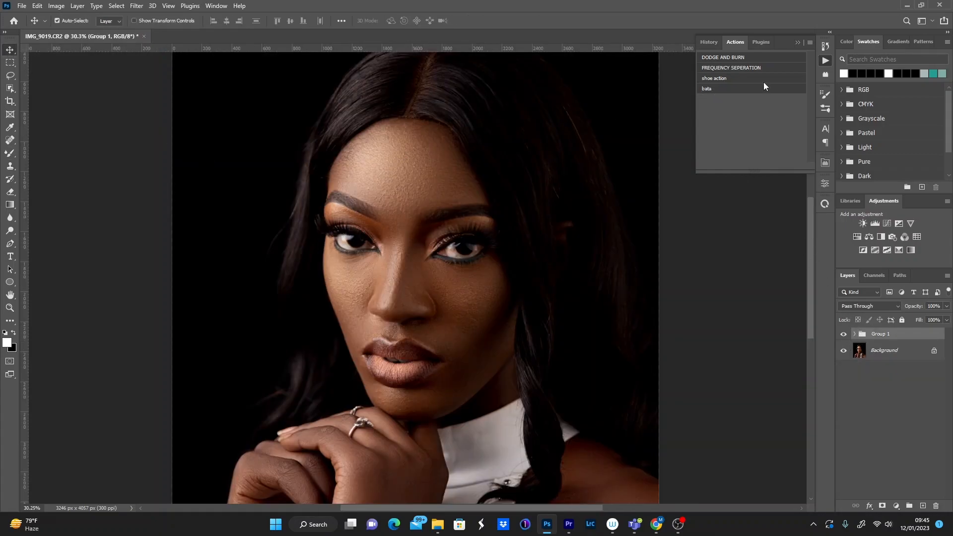
click(717, 59)
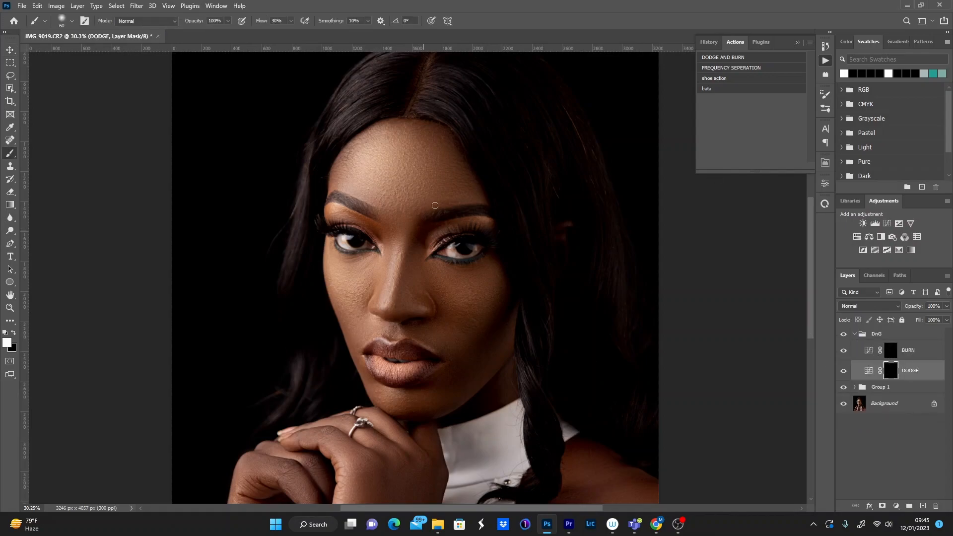
key(ctrl+minus)
key(ctrl+minus)
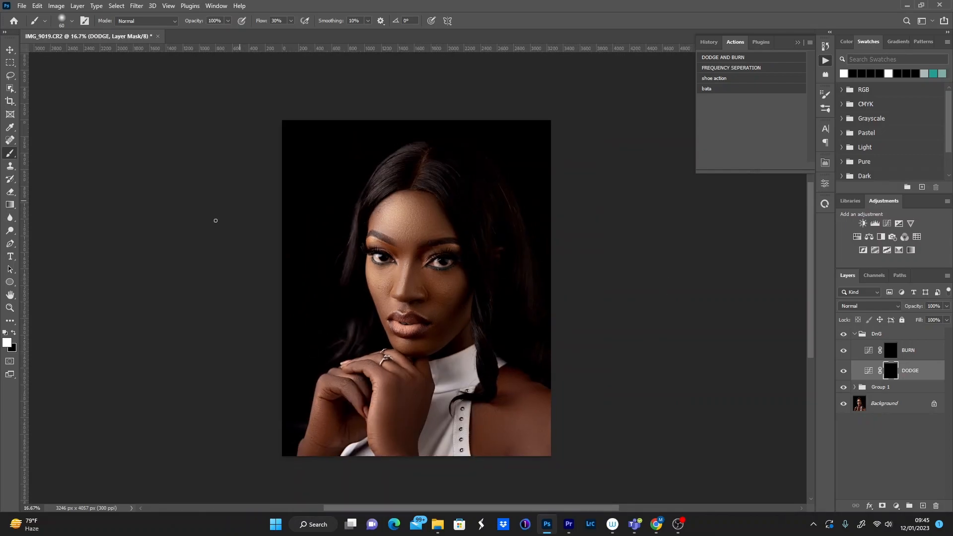
Step: With the regular Brush at 2% flow, paint a soft highlight at the centre of the forehead on the DODGE mask
right_click(10, 154)
click(45, 155)
key(bracketright)
key(bracketright)
key(bracketright)
key(bracketright)
key(bracketright)
key(bracketright)
key(bracketright)
mouse_move(410, 226)
mouse_down()
mouse_move(415, 217)
mouse_move(404, 233)
mouse_move(429, 223)
mouse_move(407, 221)
mouse_move(425, 226)
mouse_up()
key(bracketleft)
key(bracketleft)
key(bracketleft)
key(bracketleft)
key(bracketleft)
key(bracketleft)
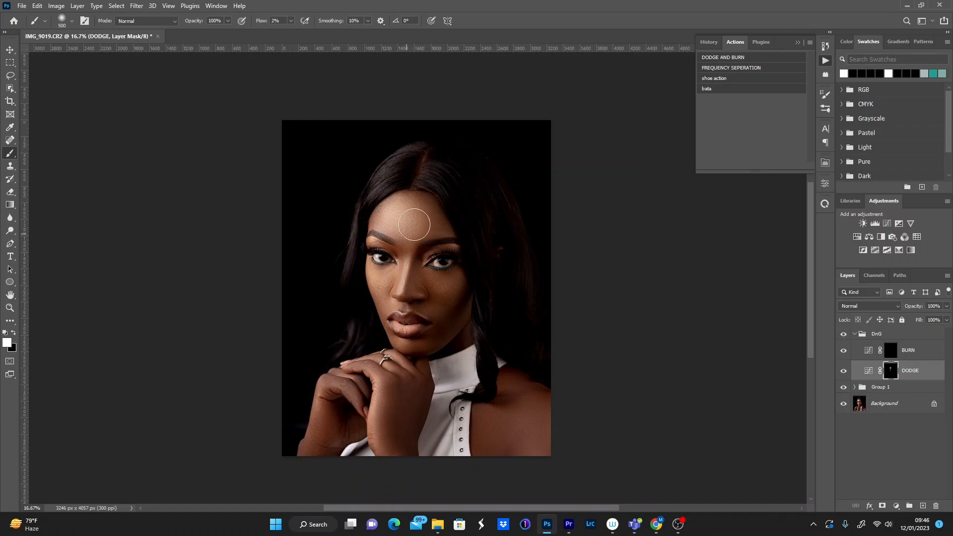
Step: Brighten the nose bridge and the cheek area under the eye on the DODGE mask with a smaller brush
key(bracketright)
key(bracketleft)
key(bracketleft)
key(bracketleft)
key(bracketleft)
key(bracketleft)
key(bracketleft)
key(bracketleft)
key(bracketright)
key(bracketright)
key(bracketright)
mouse_move(453, 275)
mouse_down()
mouse_move(431, 278)
mouse_move(459, 280)
mouse_up()
Step: Extend the dodging down both cheeks and over the lips and chin on the DODGE mask
key(bracketleft)
key(bracketleft)
key(bracketright)
key(bracketright)
mouse_move(433, 285)
mouse_down()
mouse_move(456, 279)
mouse_move(441, 310)
mouse_move(455, 274)
mouse_move(439, 286)
mouse_move(433, 276)
mouse_move(448, 276)
mouse_move(432, 280)
mouse_move(440, 307)
mouse_up()
mouse_move(411, 344)
mouse_down()
mouse_move(397, 321)
mouse_move(412, 322)
mouse_move(395, 328)
mouse_move(390, 273)
mouse_move(387, 288)
mouse_move(389, 270)
mouse_move(374, 264)
mouse_move(396, 269)
mouse_move(382, 303)
mouse_move(378, 286)
mouse_move(385, 304)
mouse_move(393, 270)
mouse_move(374, 275)
mouse_move(388, 294)
mouse_move(389, 278)
mouse_move(394, 304)
mouse_up()
Step: Dodge the hands, forearms and bare shoulder on the DODGE mask with the brush at 400 px
key(bracketleft)
key(bracketleft)
key(bracketright)
key(bracketright)
key(bracketright)
mouse_move(384, 379)
mouse_down()
mouse_move(395, 451)
mouse_move(379, 429)
mouse_move(378, 375)
mouse_move(402, 457)
mouse_move(379, 437)
mouse_move(392, 447)
mouse_move(330, 431)
mouse_move(330, 401)
mouse_move(312, 460)
mouse_move(339, 387)
mouse_move(349, 393)
mouse_move(328, 393)
mouse_move(314, 450)
mouse_move(511, 382)
mouse_move(537, 397)
mouse_move(534, 468)
mouse_move(523, 435)
mouse_move(494, 416)
mouse_move(543, 455)
mouse_move(540, 401)
mouse_move(517, 386)
mouse_move(540, 413)
mouse_up()
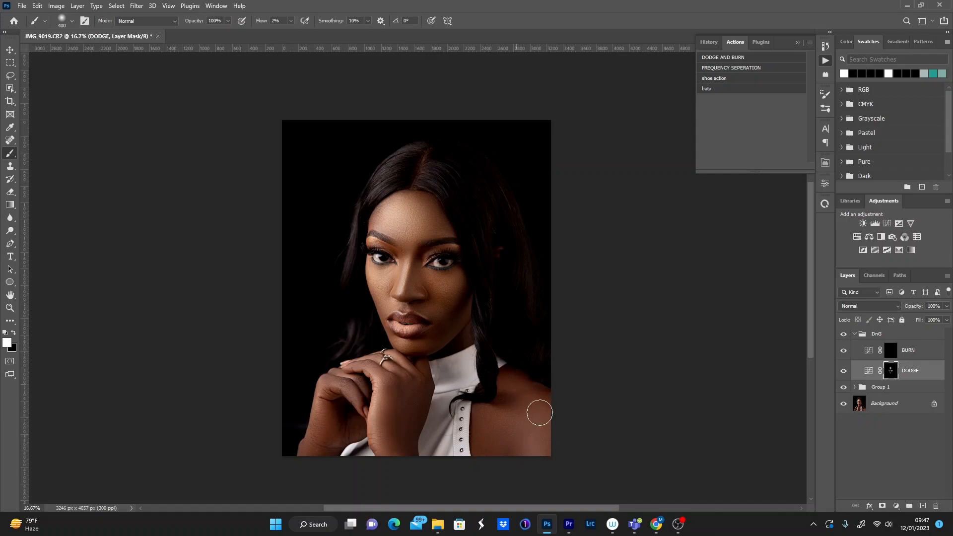
Step: Toggle the DODGE layer's visibility to compare the portrait with and without the painted highlights
click(844, 372)
click(843, 373)
click(842, 378)
Step: Display the DODGE mask and soften it with a Gaussian Blur of 49.8 pixels
alt+click(891, 370)
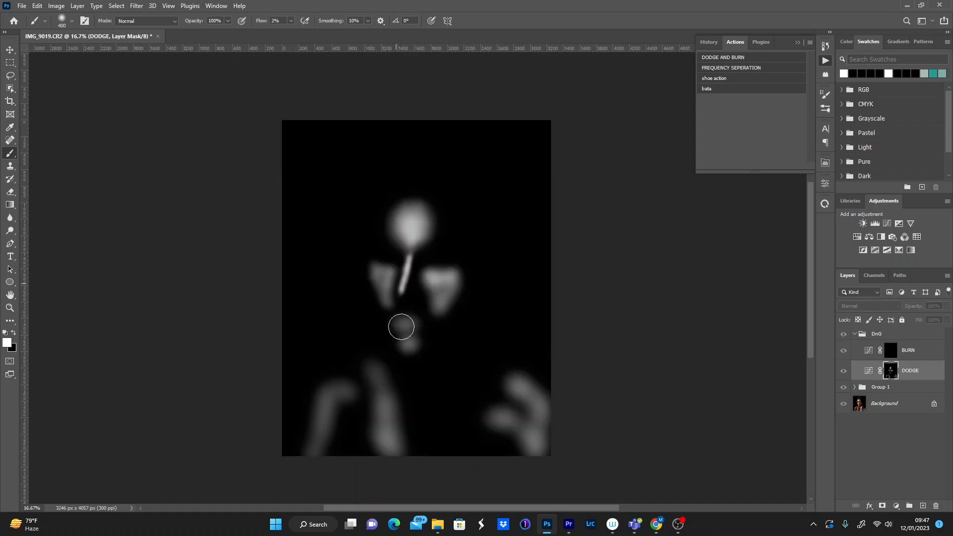
click(136, 6)
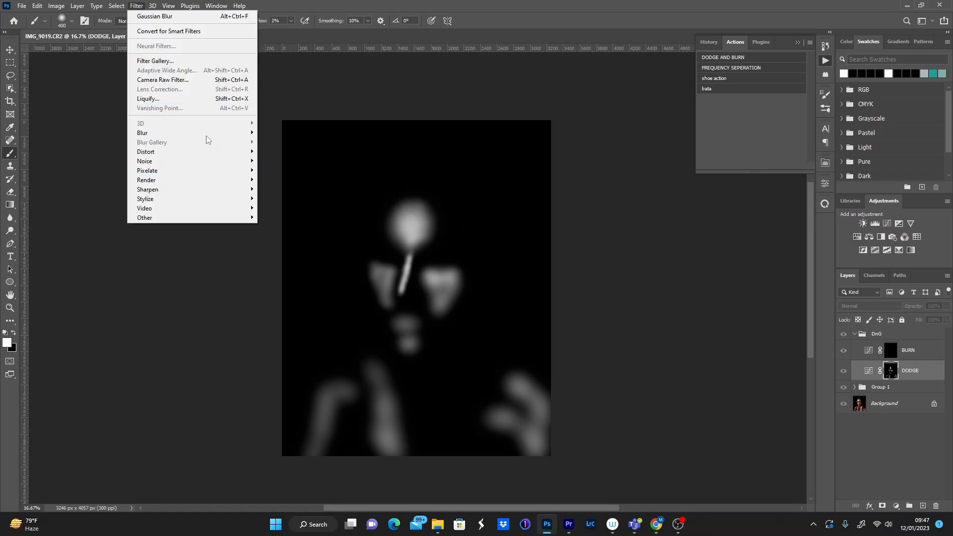
mouse_move(208, 135)
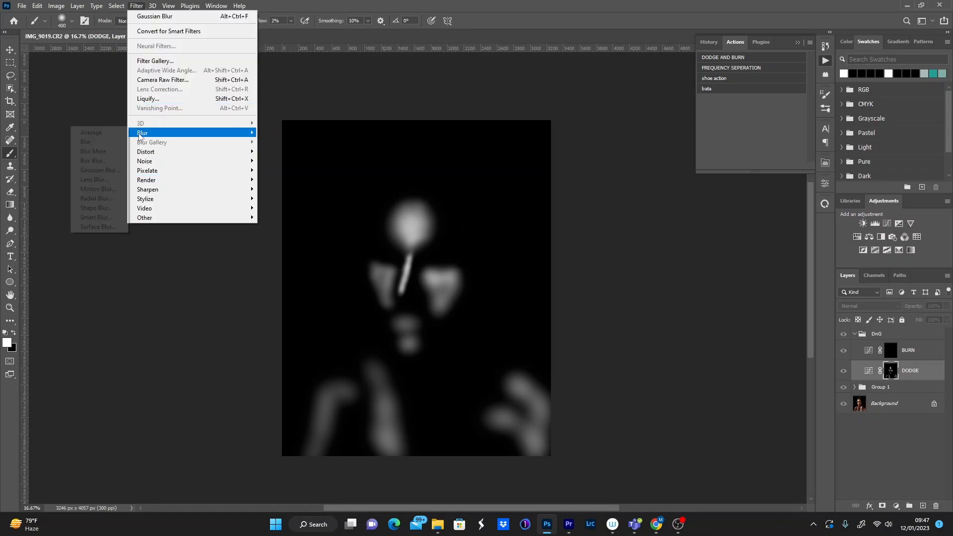
click(123, 171)
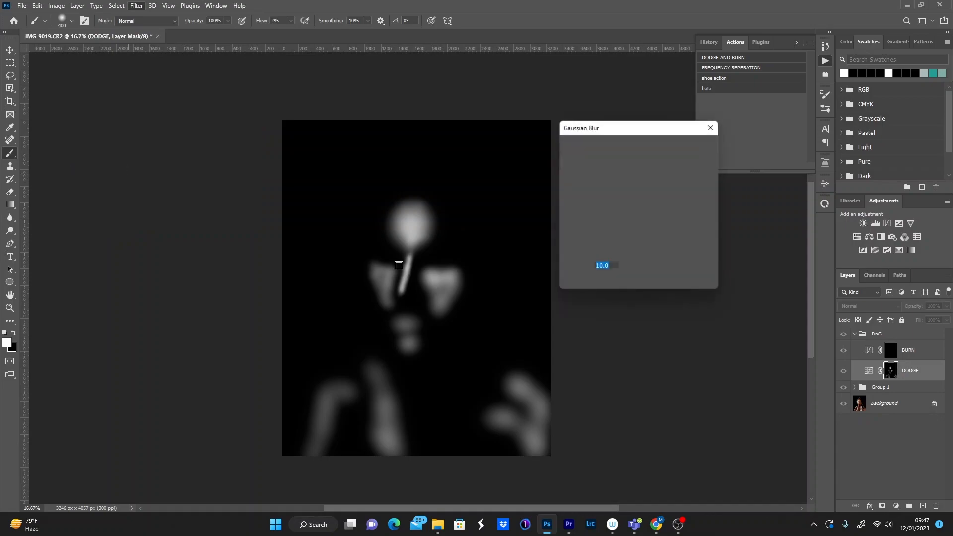
drag(606, 281, 621, 282)
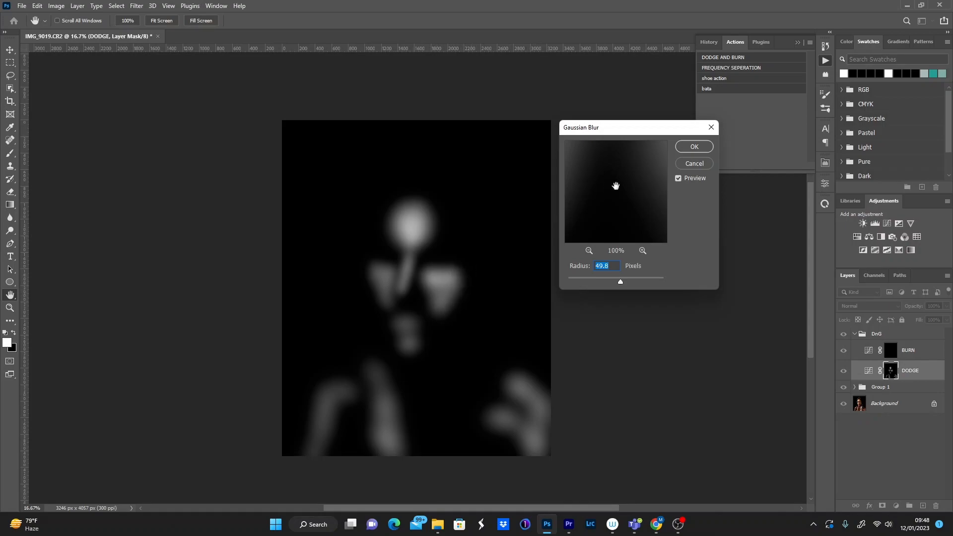
click(694, 148)
key(b)
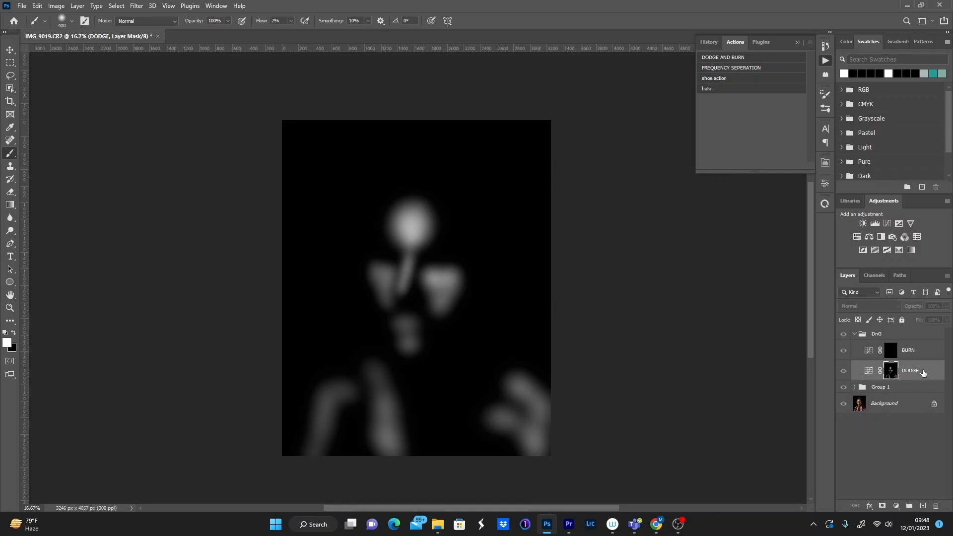
Step: Return to the full image view and compare it with the blurred DODGE layer hidden and shown
click(868, 370)
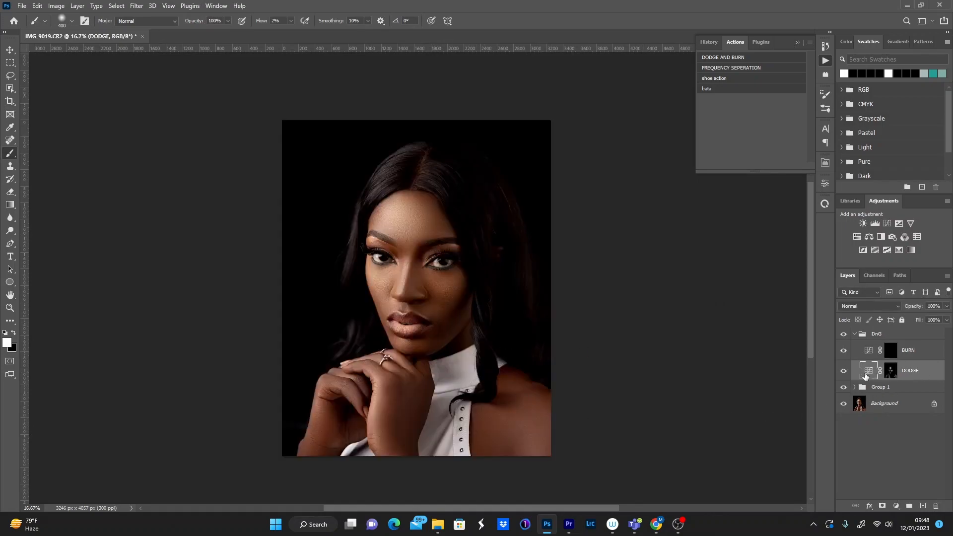
click(844, 371)
click(843, 373)
Step: On the BURN mask, darken the forehead's upper edge, the sides of the nose and the cheek hollows, resizing the brush as needed
click(891, 351)
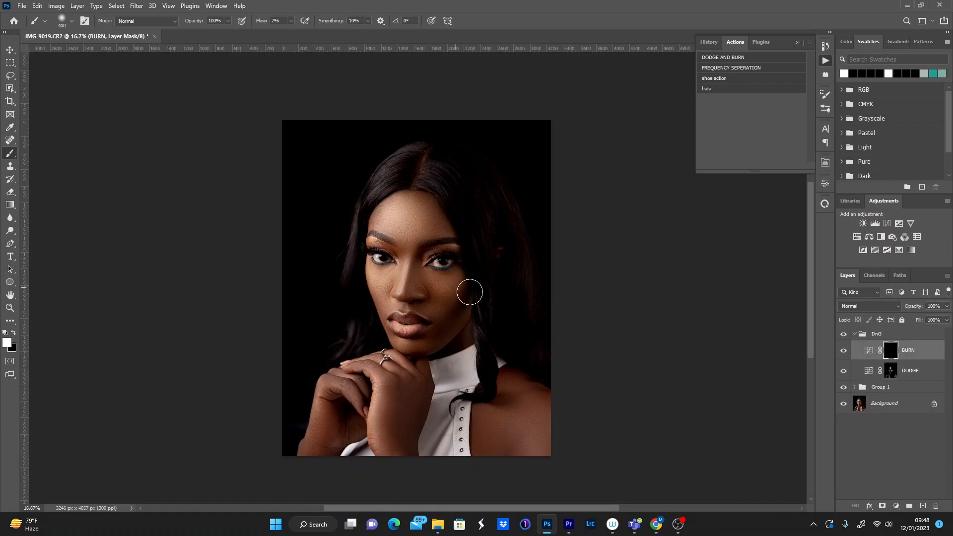
key(bracketleft)
key(bracketleft)
key(bracketleft)
key(bracketleft)
key(bracketright)
key(bracketright)
key(bracketright)
key(bracketright)
key(bracketright)
Step: Display the BURN mask and soften it with a Gaussian Blur of 49.8 pixels
alt+click(891, 354)
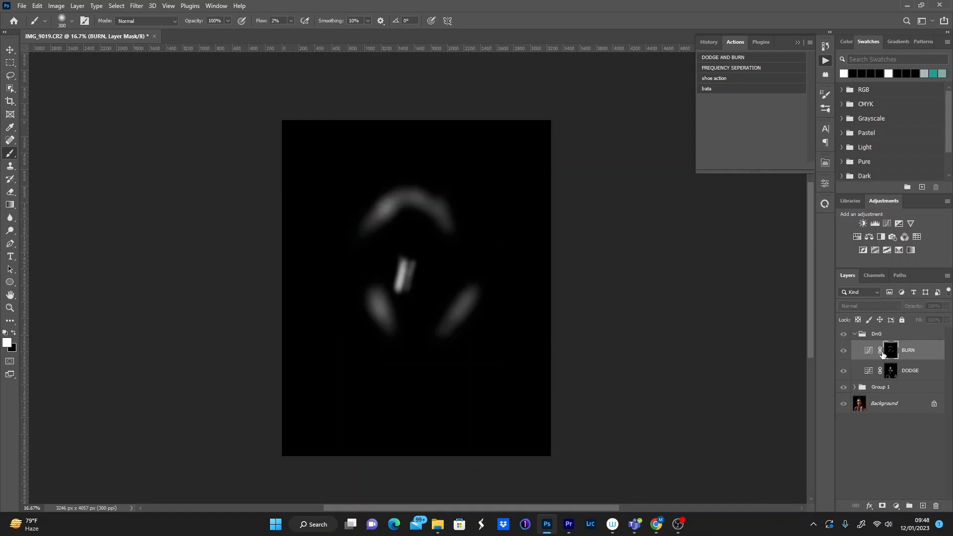
click(137, 7)
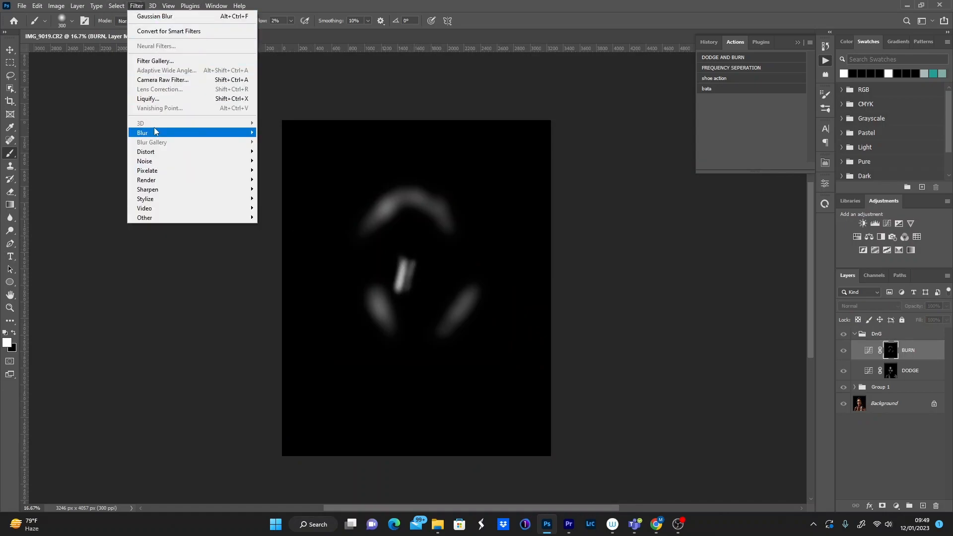
mouse_move(171, 134)
click(284, 170)
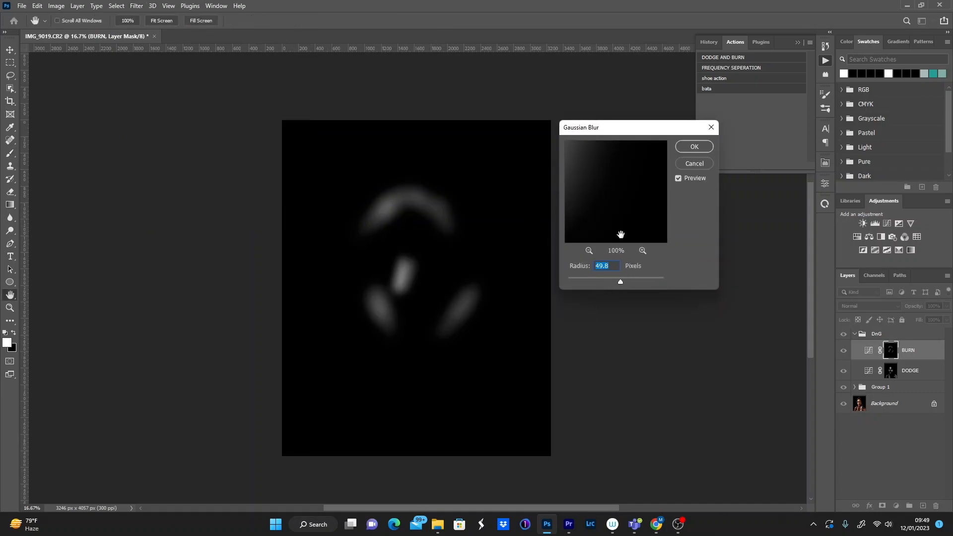
click(693, 147)
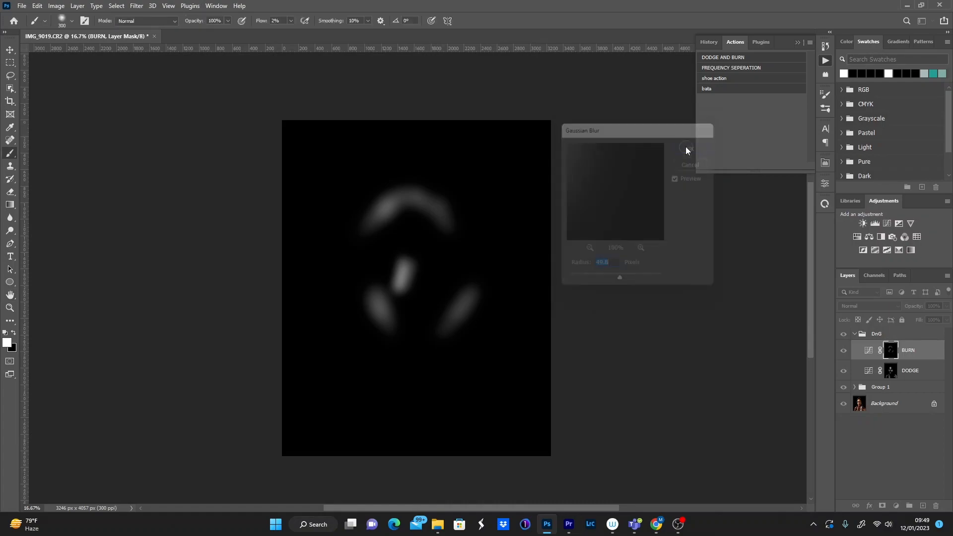
Step: Return to the full image view and toggle the BURN layer's visibility to compare the shading
click(928, 354)
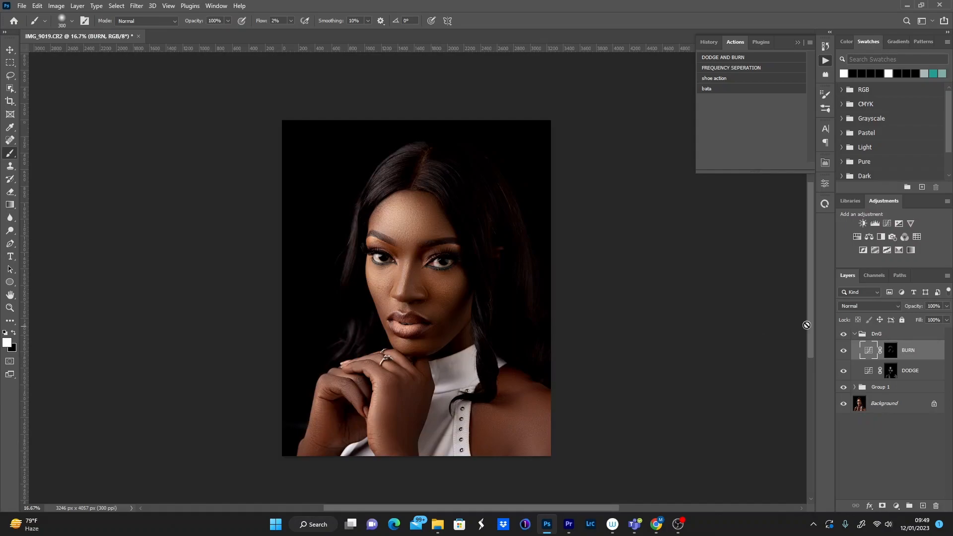
click(842, 352)
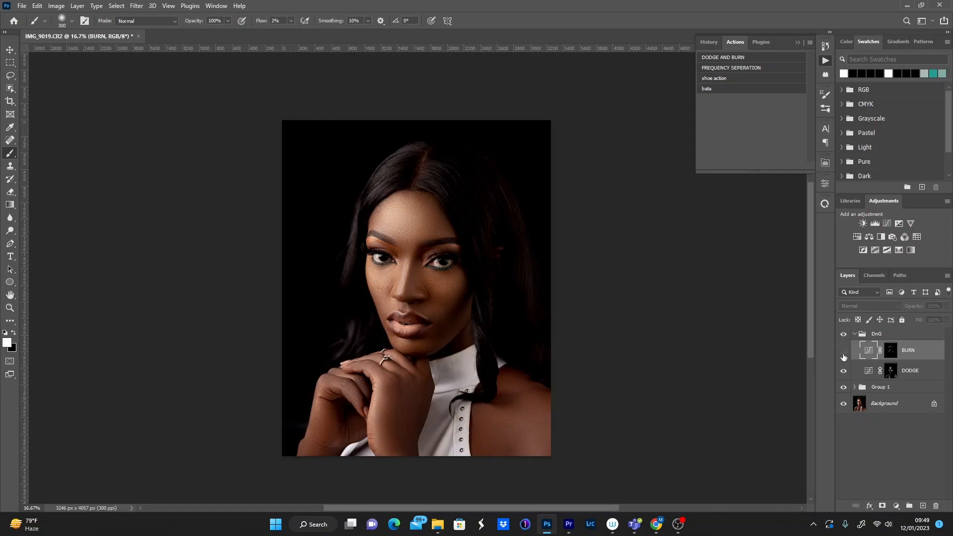
click(843, 353)
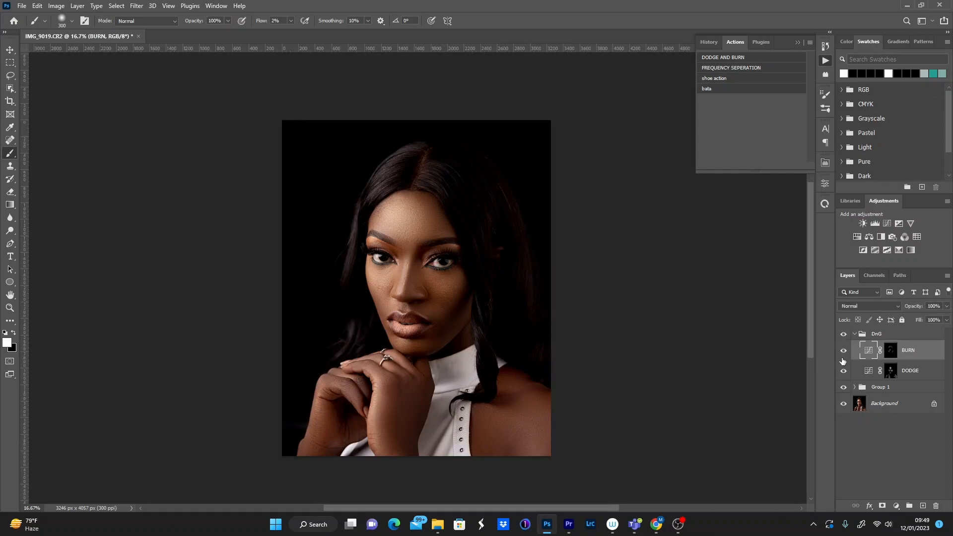
Step: Collapse the DnG group and toggle its visibility to compare the combined dodge and burn effect
click(855, 333)
click(844, 334)
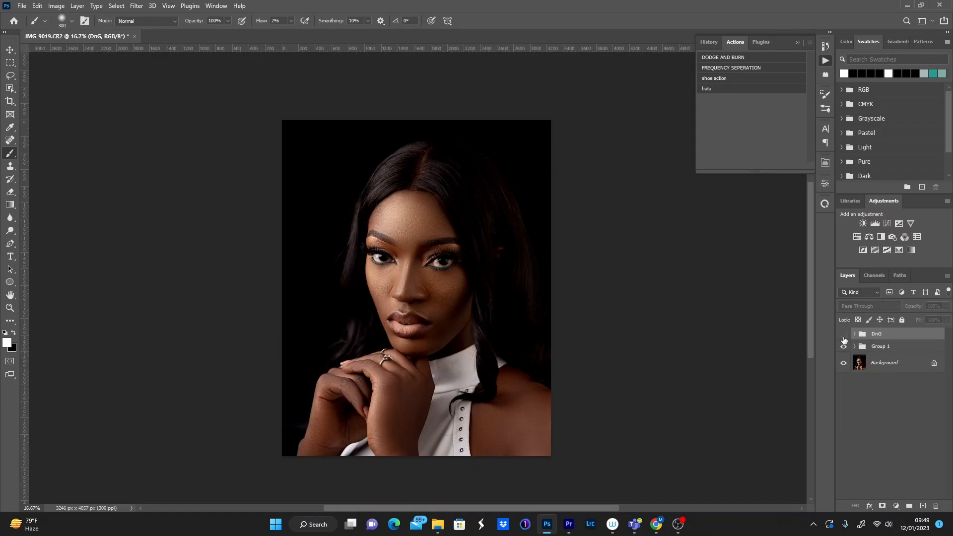
click(844, 334)
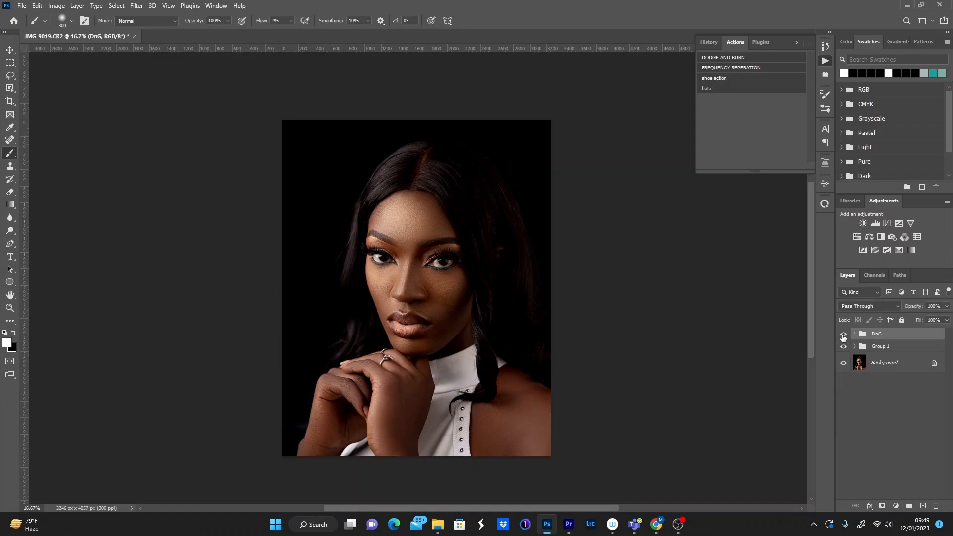
click(843, 335)
click(843, 335)
Step: Add a Levels adjustment above the DnG group with the black input at 11 and the white input at 242
click(874, 223)
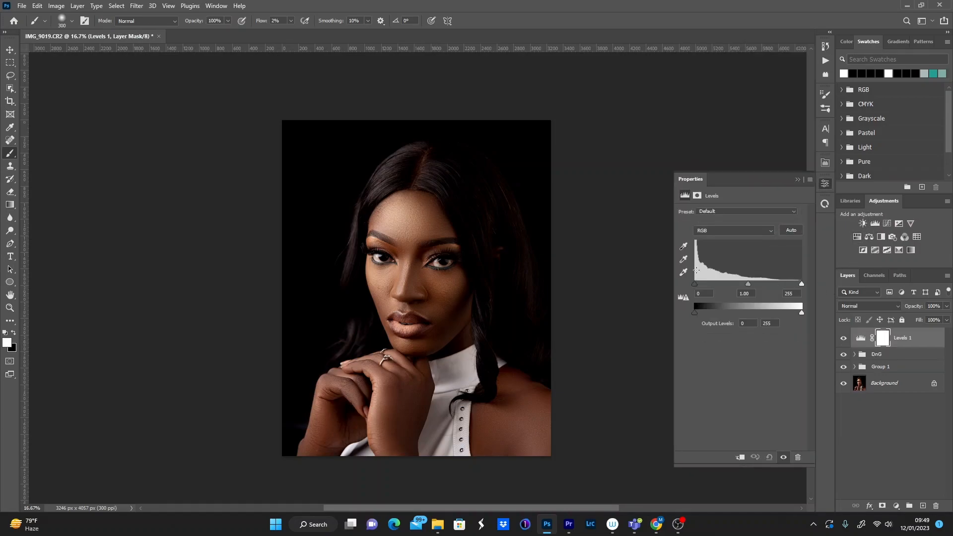
drag(696, 284, 702, 284)
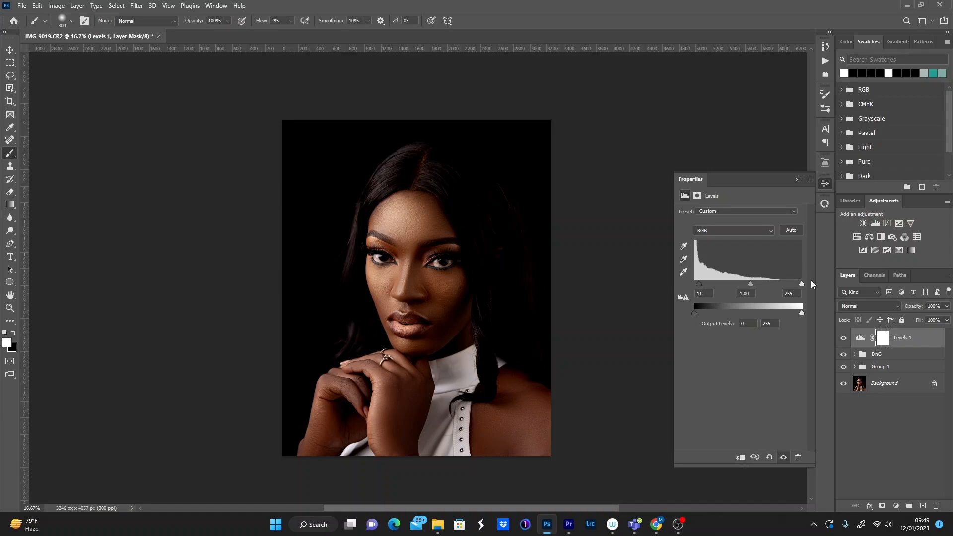
drag(802, 284, 796, 284)
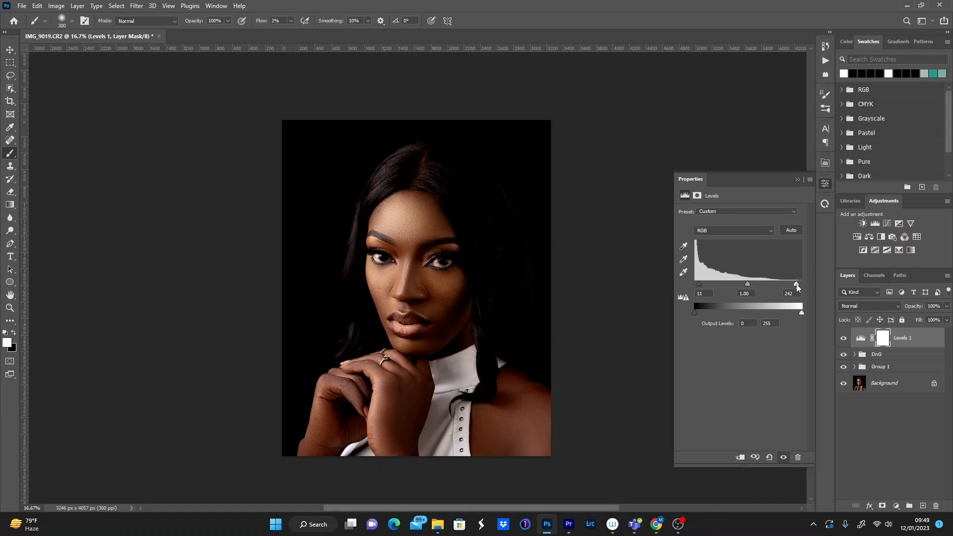
Step: Add a Color Balance adjustment with midtones at -10 toward cyan and +11 toward blue
click(869, 237)
drag(727, 267, 732, 274)
drag(728, 235, 715, 238)
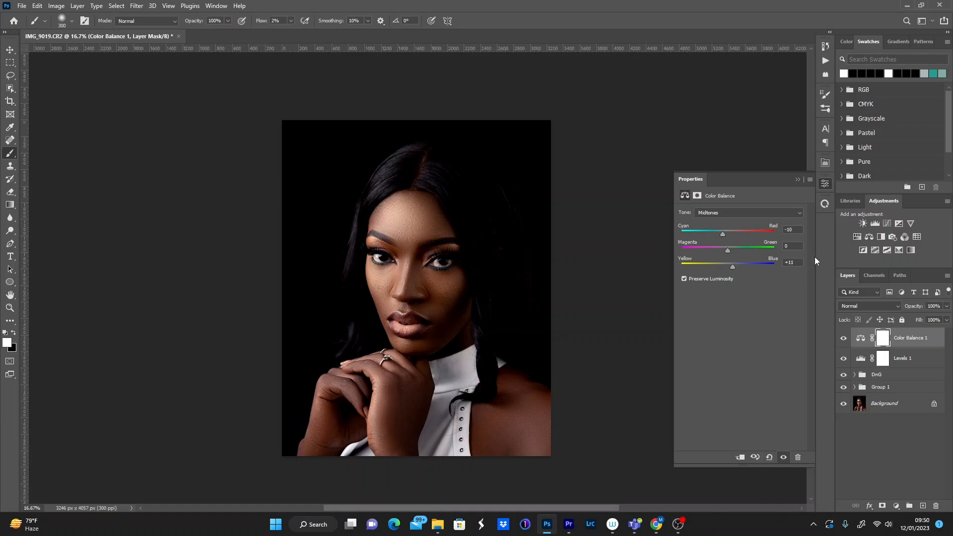
Step: Add a Black & White adjustment with Reds at 75 and invert its mask to hide the effect
click(881, 238)
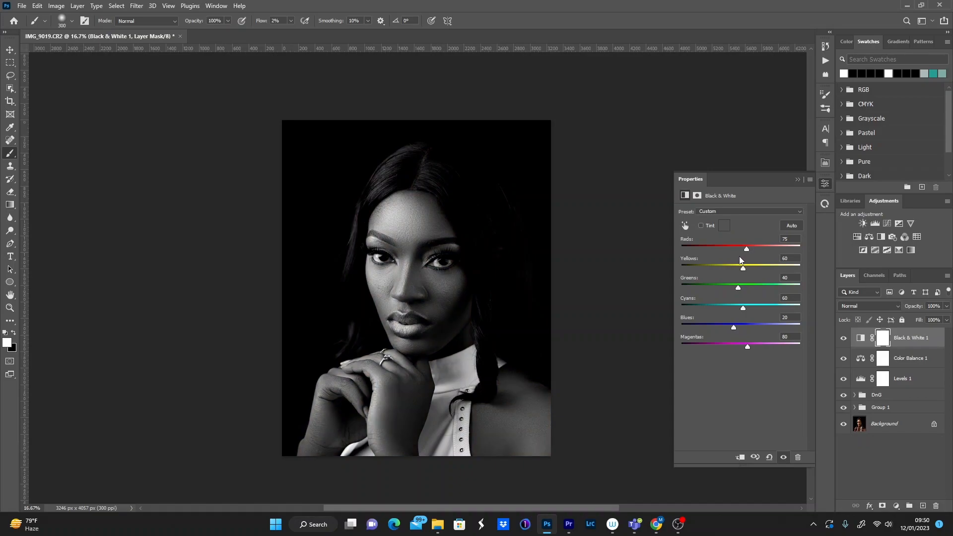
click(796, 181)
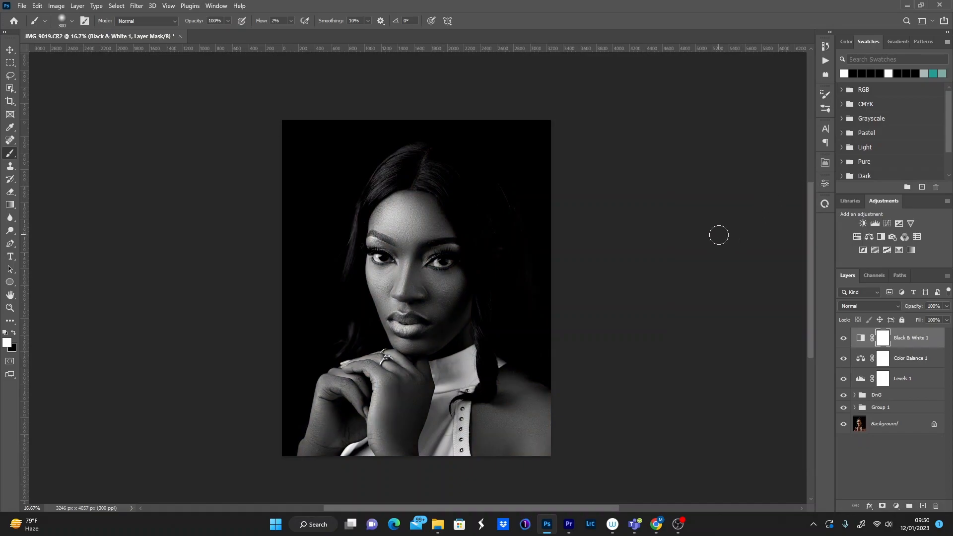
key(ctrl+i)
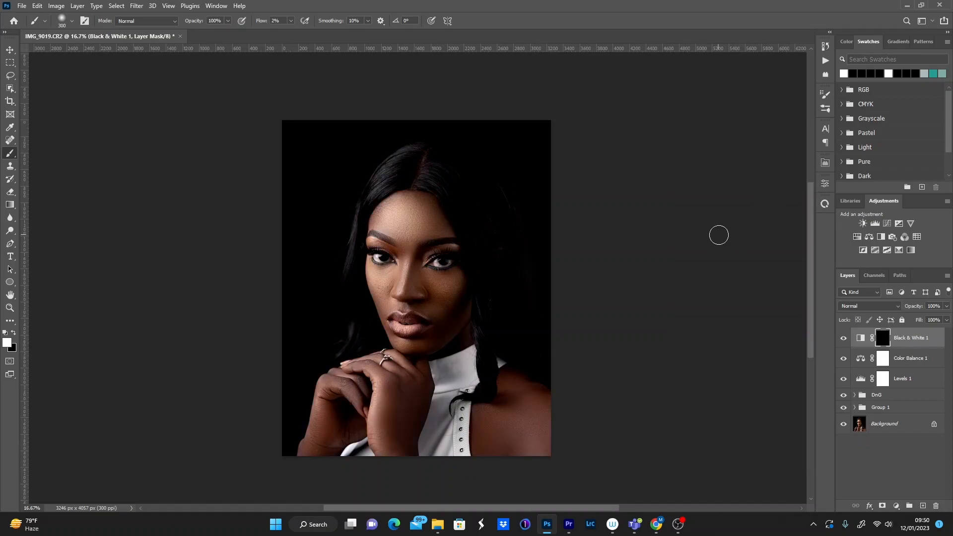
Step: Desaturate the whites of both eyes by painting on the Black & White 1 mask with a 60 px brush at 33% flow
key(z)
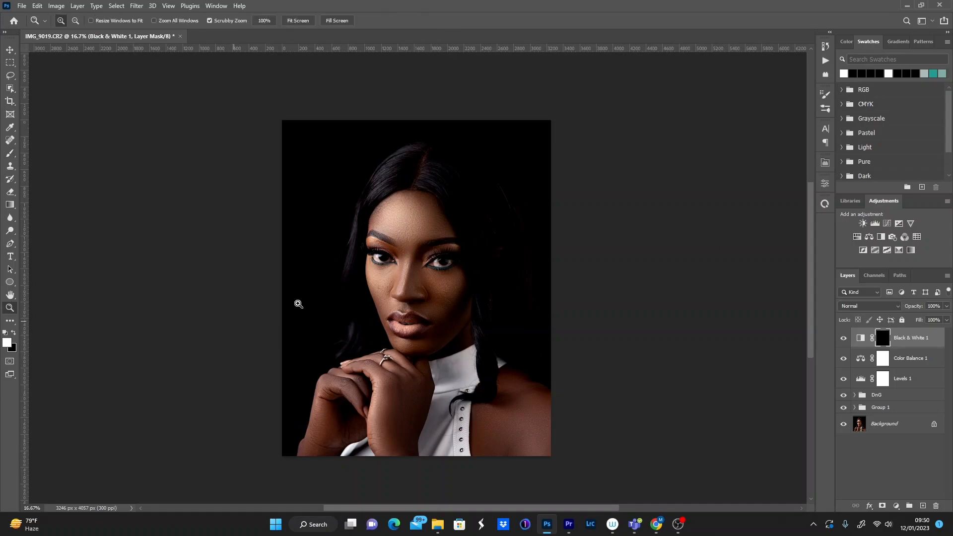
drag(408, 259, 469, 288)
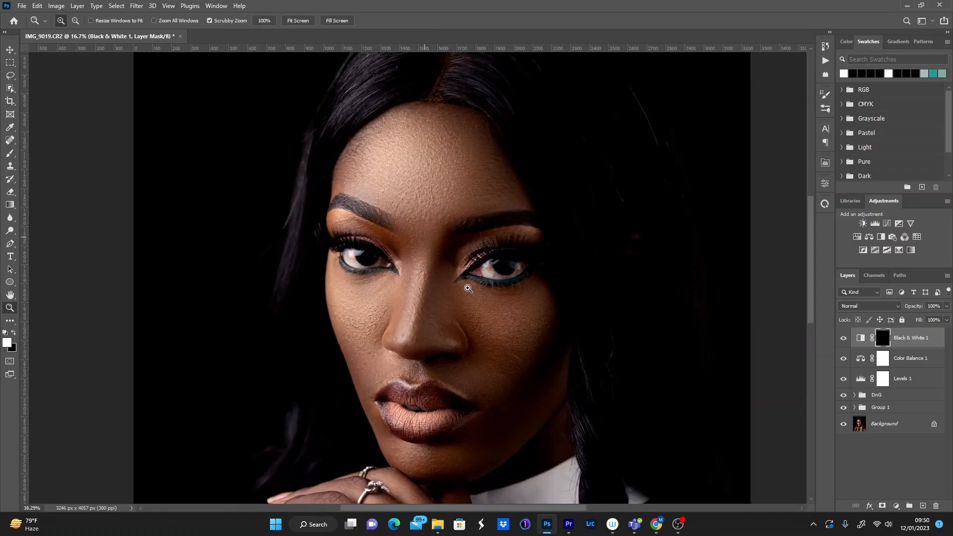
click(10, 153)
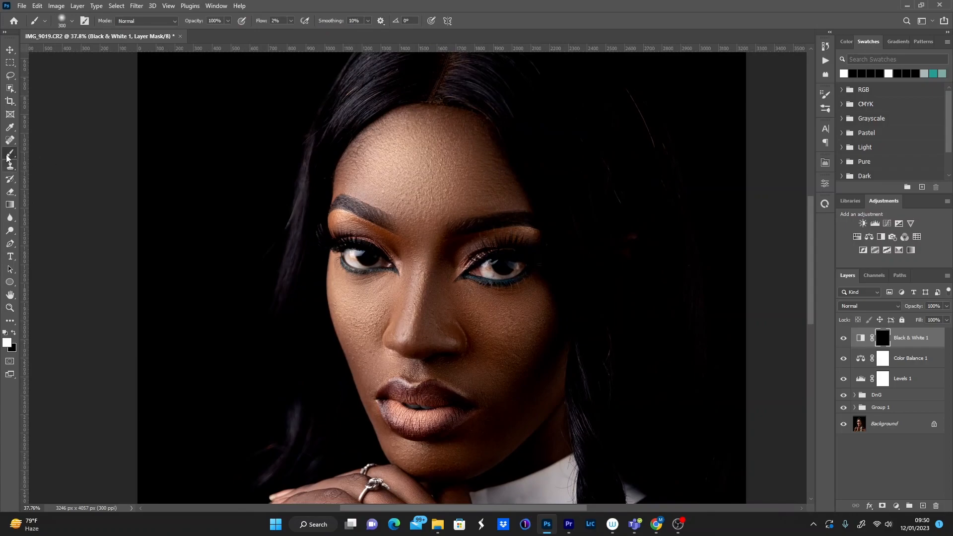
click(282, 22)
text(33)
key(Return)
key(bracketleft)
key(bracketleft)
key(bracketleft)
key(bracketleft)
key(bracketleft)
key(bracketleft)
key(bracketleft)
key(bracketleft)
key(bracketleft)
key(bracketleft)
drag(492, 275, 517, 267)
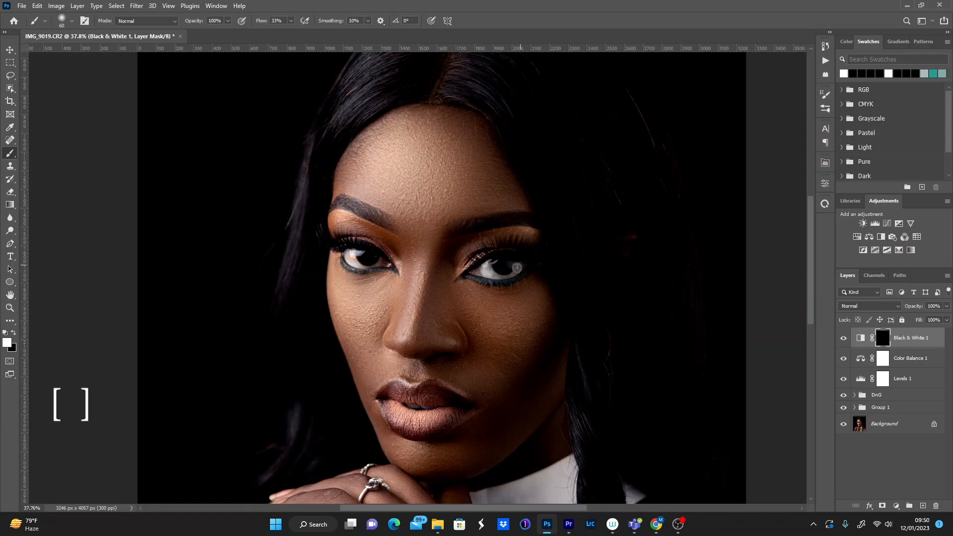
mouse_move(359, 260)
mouse_down()
mouse_move(349, 254)
mouse_move(379, 265)
mouse_move(355, 255)
mouse_up()
mouse_move(513, 269)
mouse_down()
mouse_move(490, 271)
mouse_move(499, 277)
mouse_up()
drag(380, 265, 381, 262)
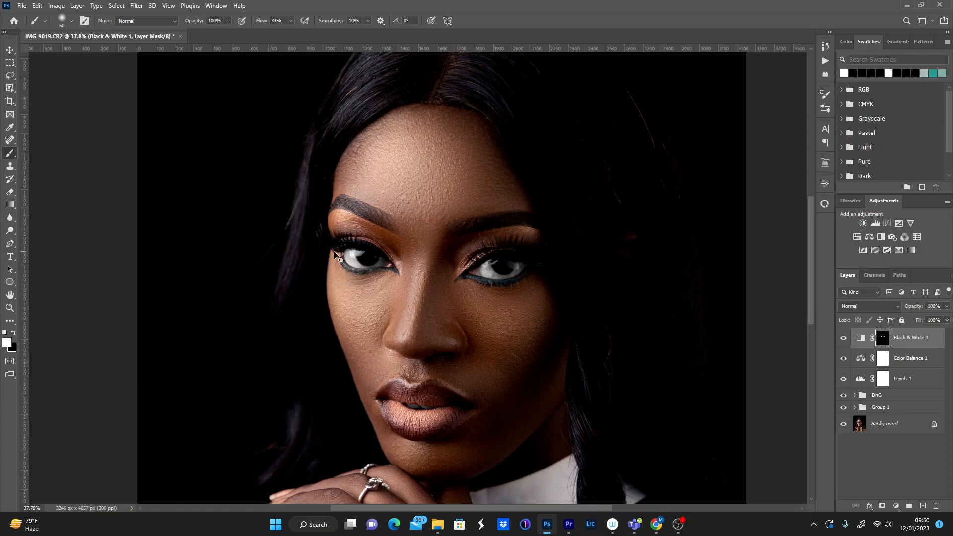
Step: Toggle the Black & White 1 layer's visibility to compare the eye whites in the whole portrait
key(ctrl+minus)
key(ctrl+minus)
key(ctrl+minus)
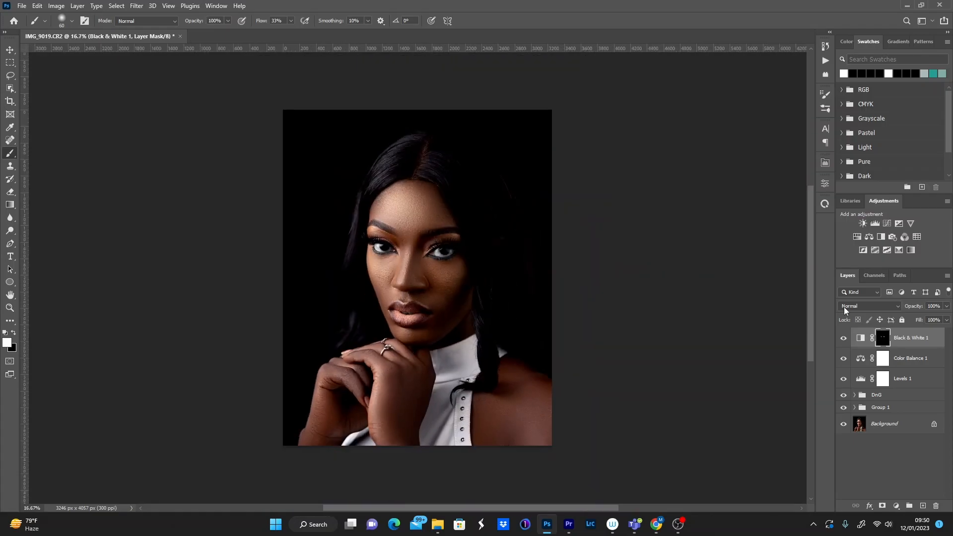
click(844, 338)
click(843, 338)
Step: Add a second Black & White adjustment on top and set its blend mode to Multiply
click(882, 237)
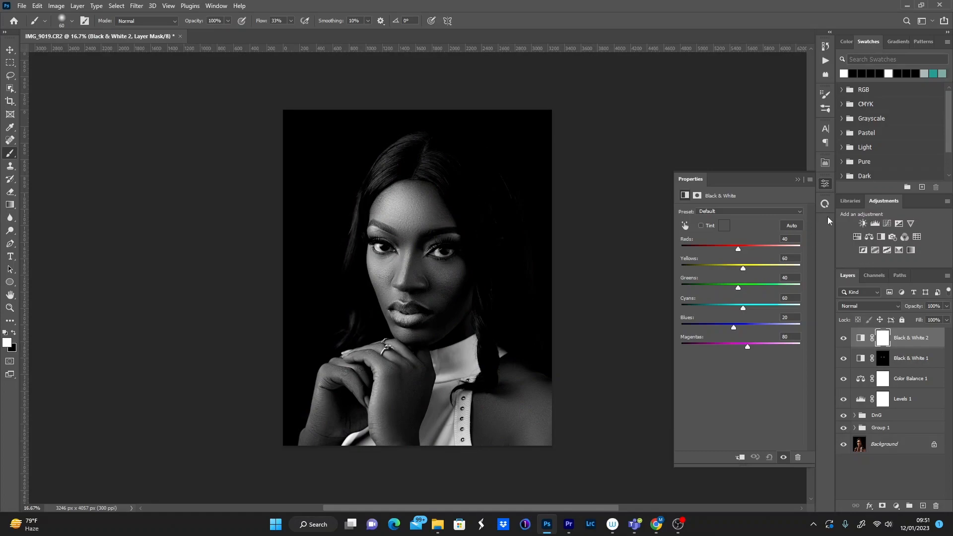
click(895, 307)
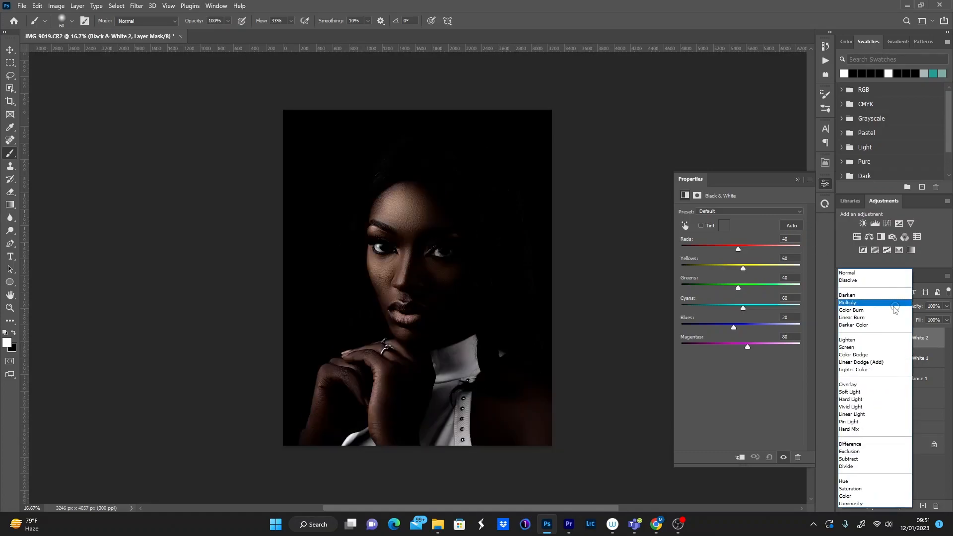
click(866, 303)
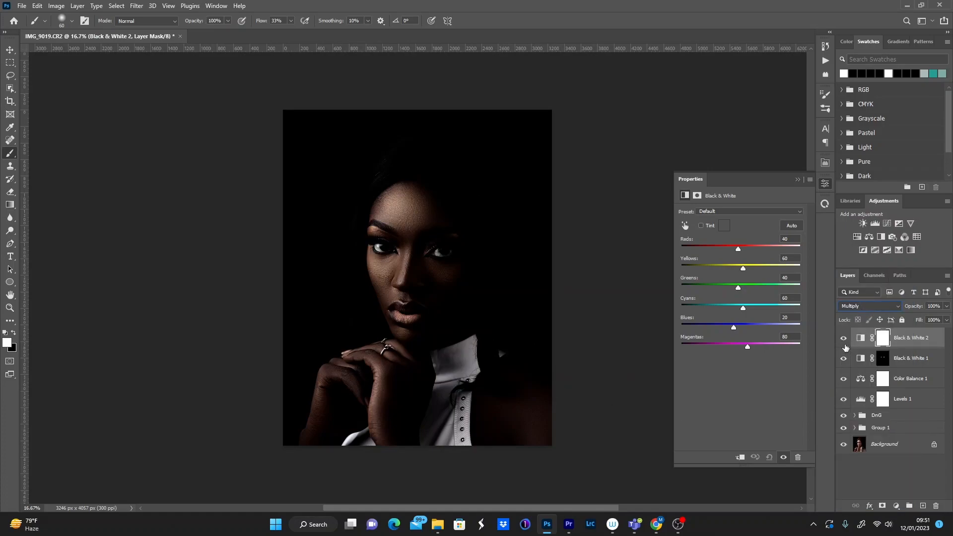
Step: Lower the Black & White 2 layer's opacity to about 22%
click(947, 306)
drag(945, 318, 914, 321)
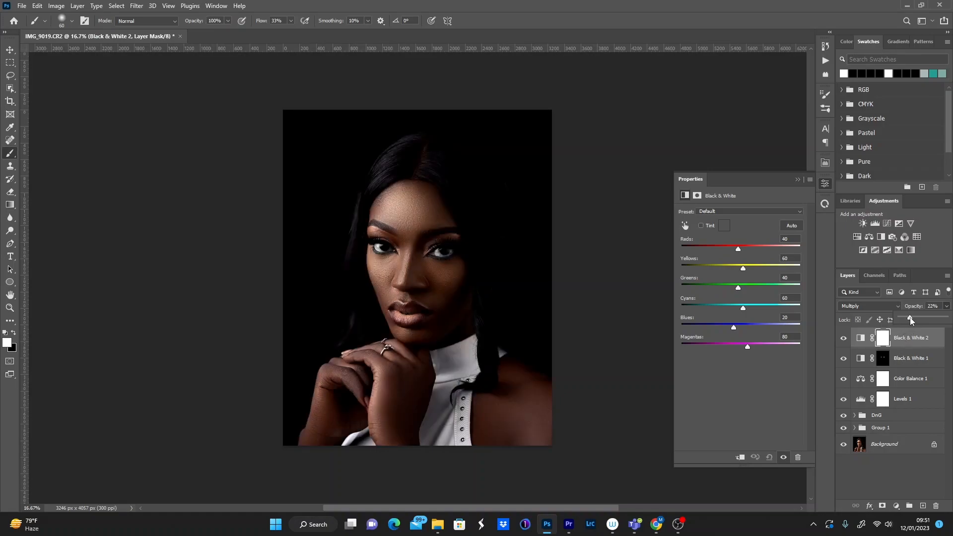
drag(910, 317, 911, 317)
mouse_move(913, 320)
mouse_down()
mouse_move(923, 320)
mouse_move(915, 321)
mouse_up()
Step: Add a third Black & White adjustment in Overlay mode at 20% opacity and toggle its visibility to compare the contrast
click(882, 237)
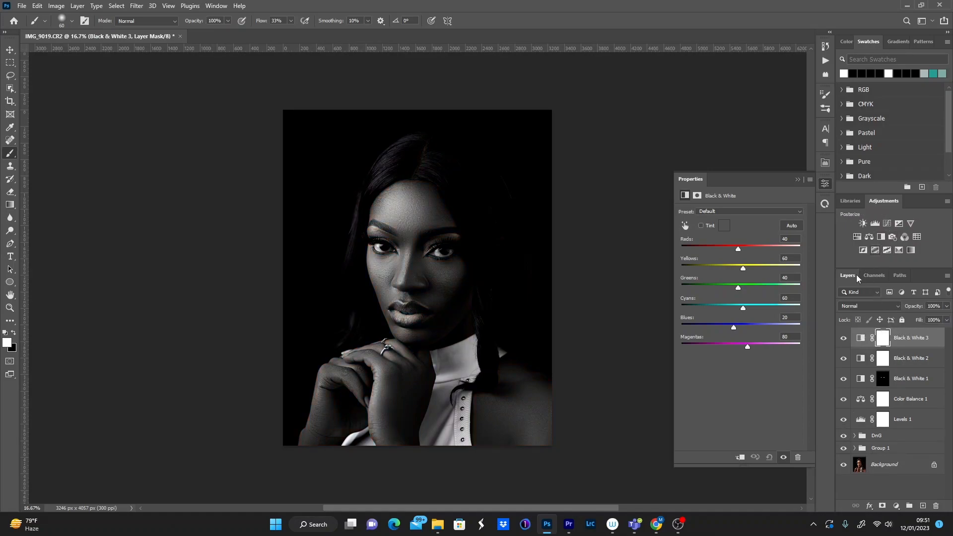
click(896, 305)
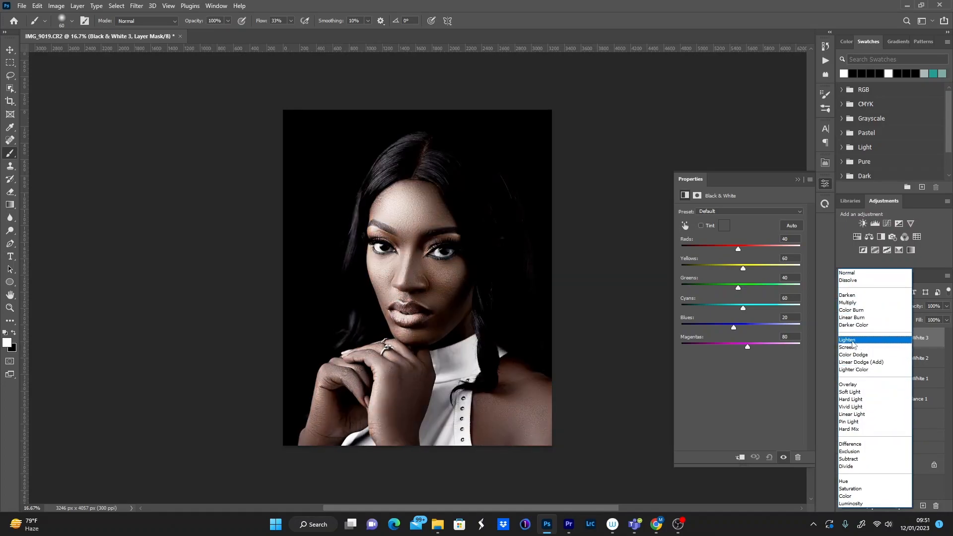
click(852, 385)
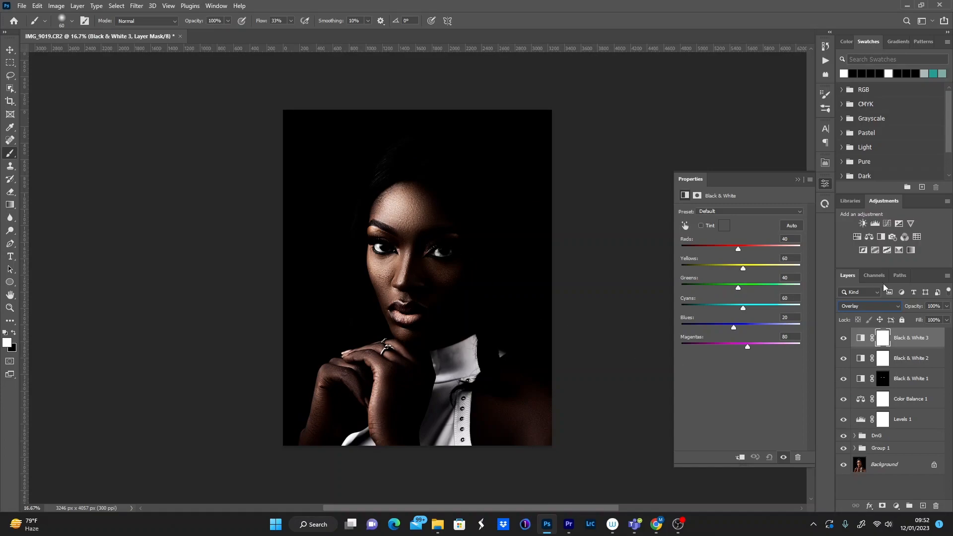
click(945, 307)
drag(945, 315, 904, 320)
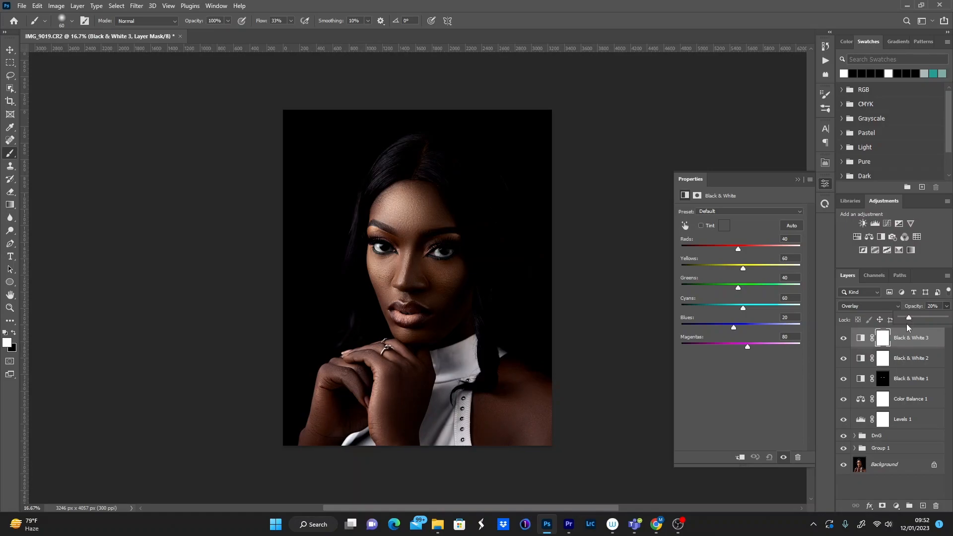
click(844, 340)
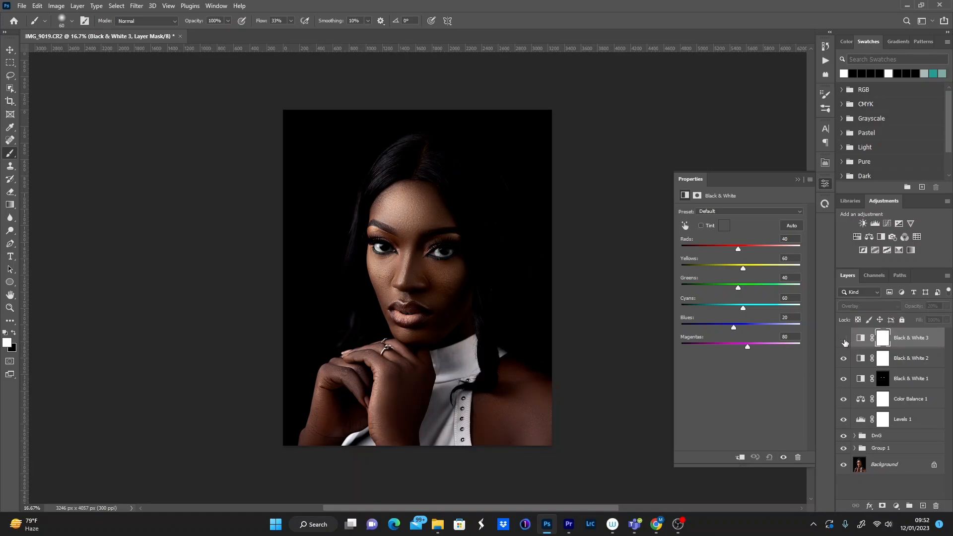
click(844, 340)
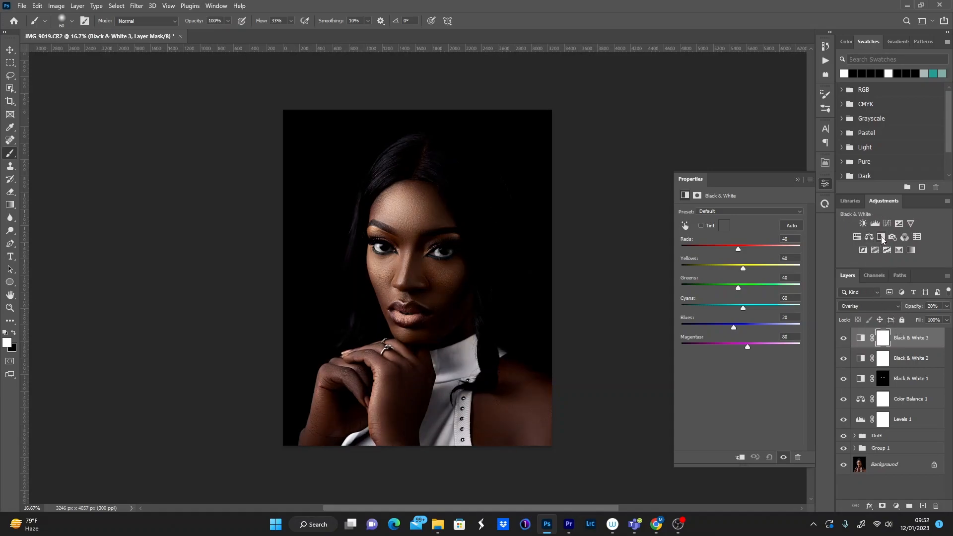
Step: Add a fourth Black & White adjustment on top, blended with Multiply at 20% opacity
click(881, 239)
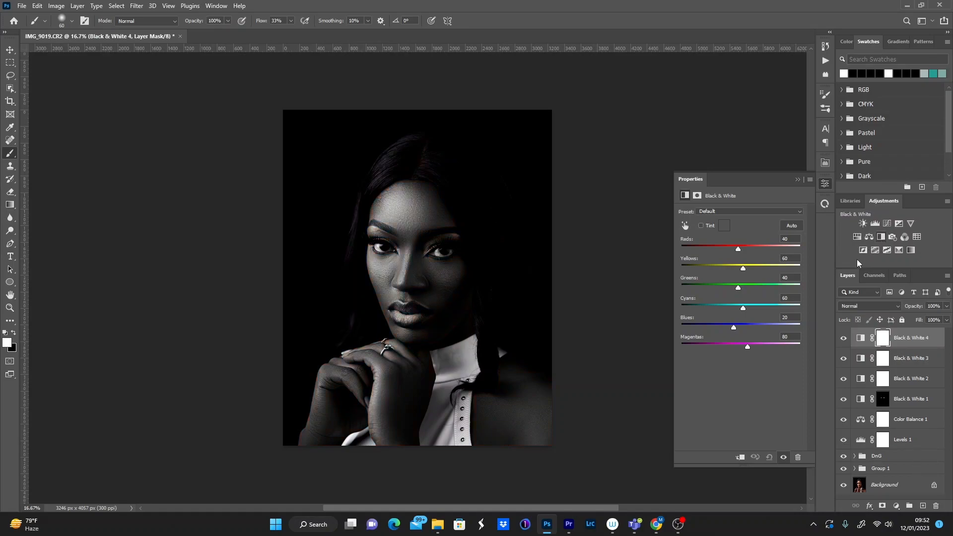
click(897, 307)
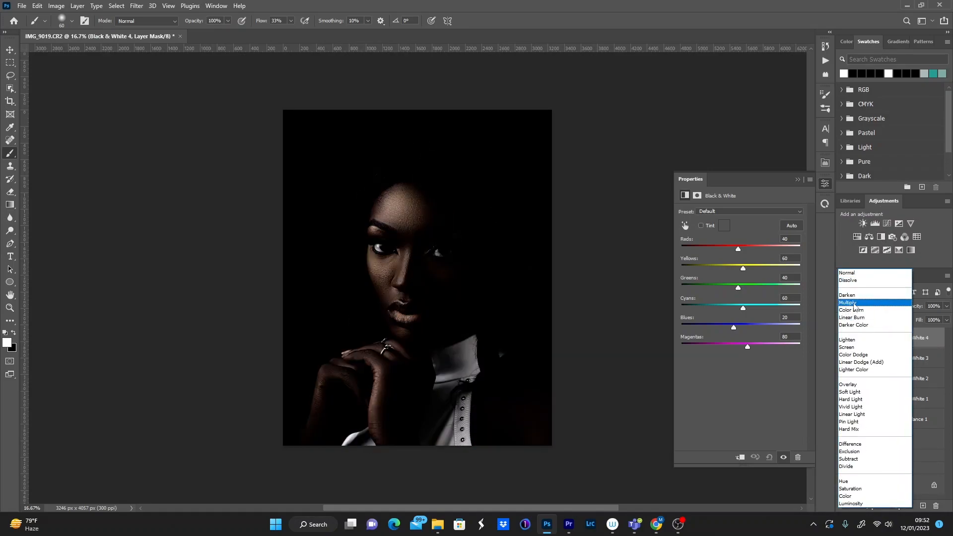
click(855, 304)
click(946, 306)
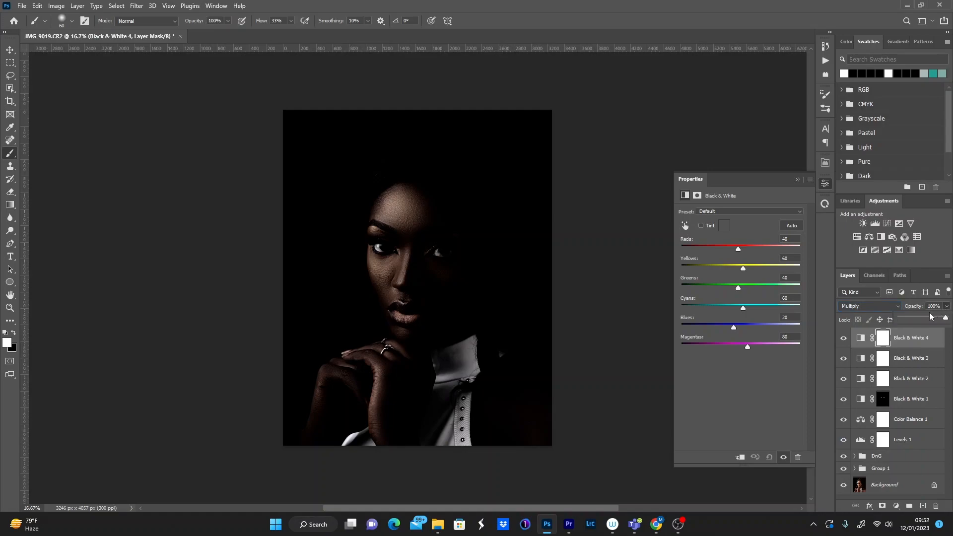
drag(904, 317, 909, 318)
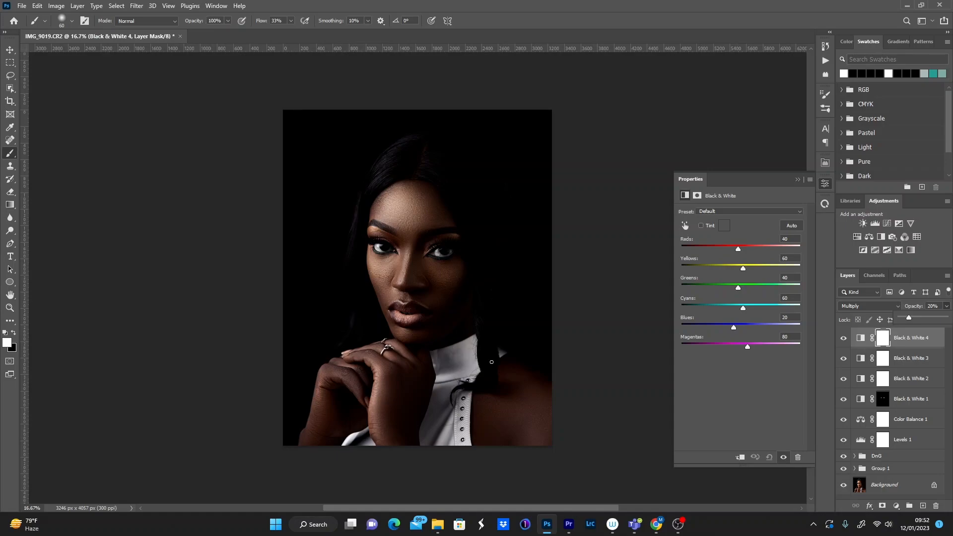
Step: Stamp the visible image onto a new top layer and group the adjustments from Levels 1 through Black & White 4 as "color grade"
key(ctrl+shift+alt+e)
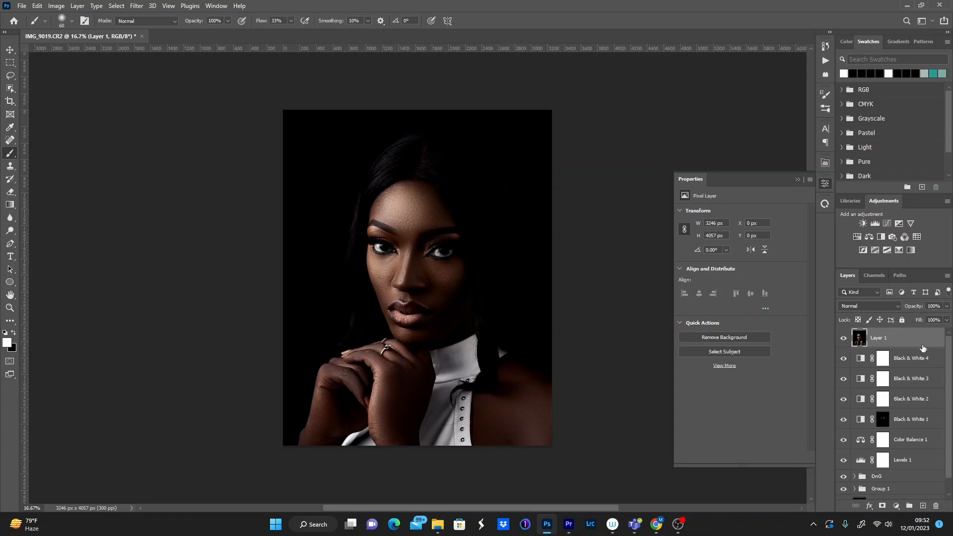
click(909, 359)
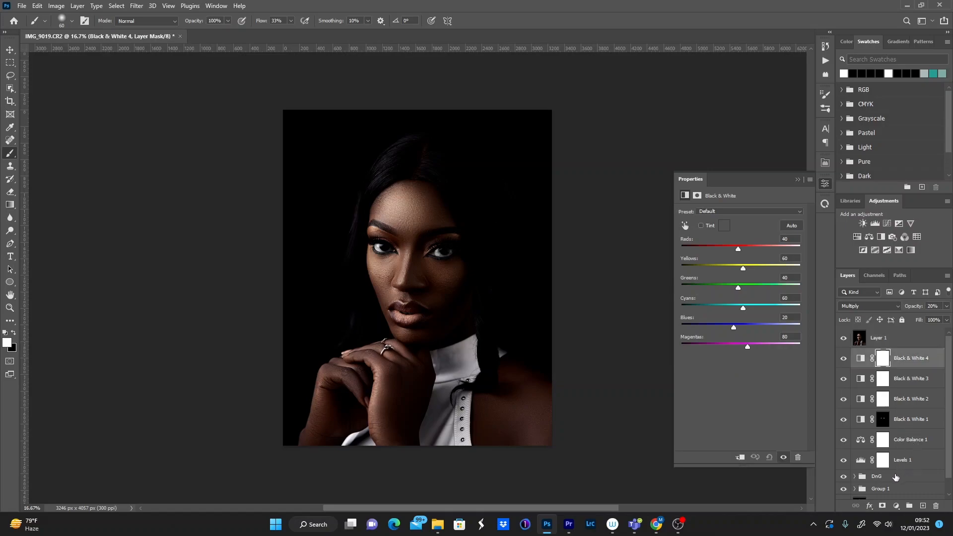
shift+click(905, 463)
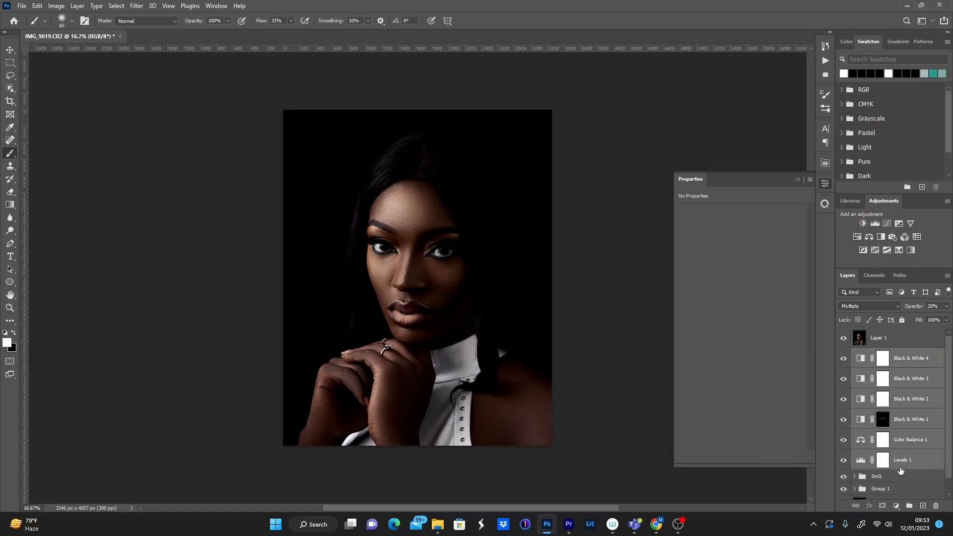
key(ctrl+g)
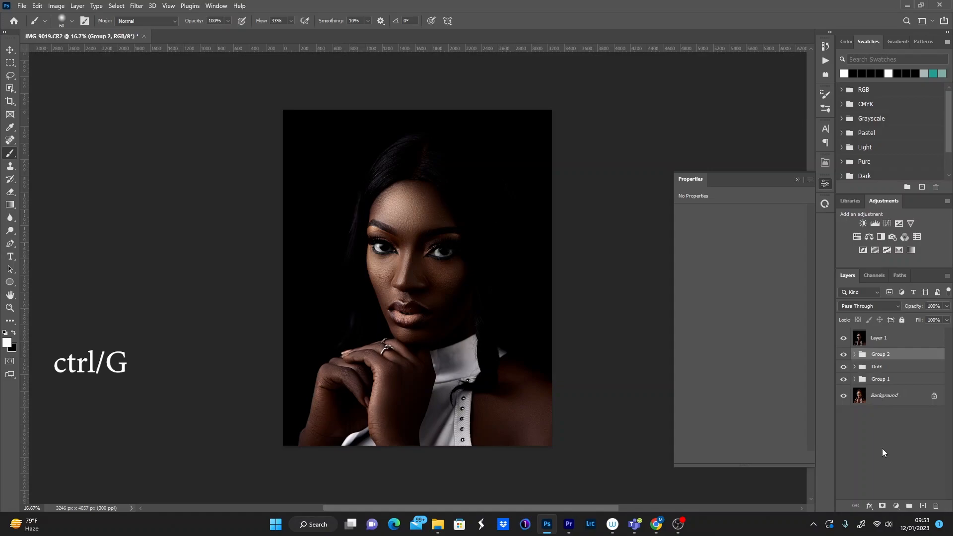
double_click(876, 359)
text(color grade)
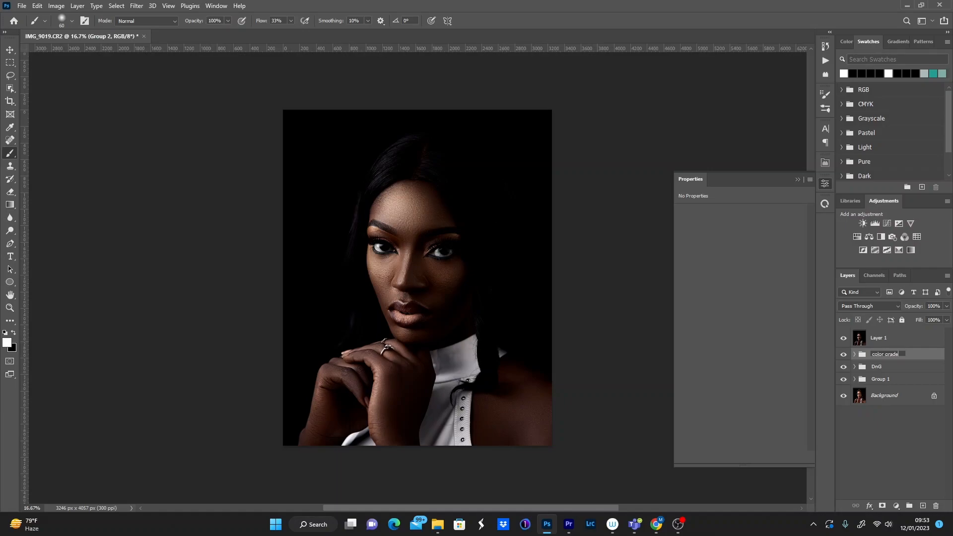
Step: Open the Camera Raw Filter on the stamped Layer 1 and set the white balance temperature to -3
click(908, 344)
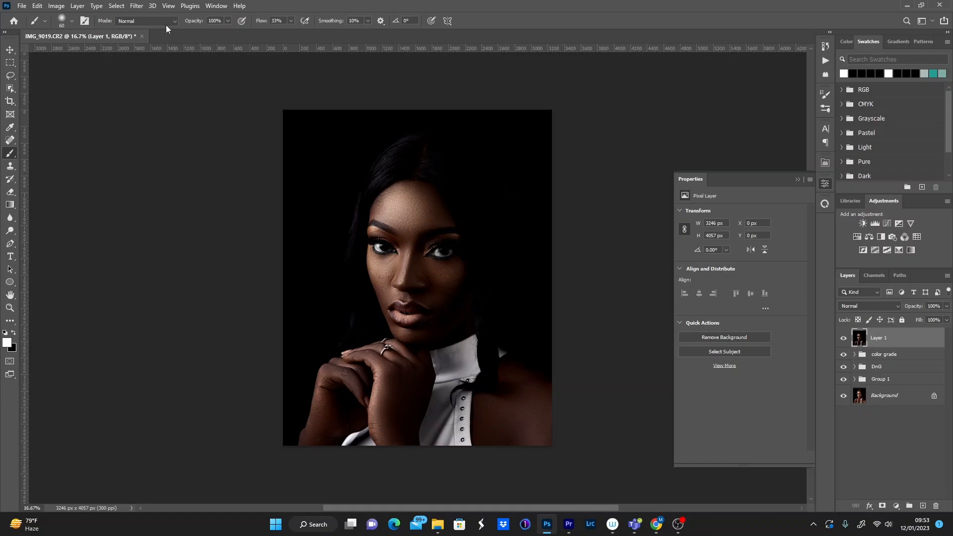
click(137, 6)
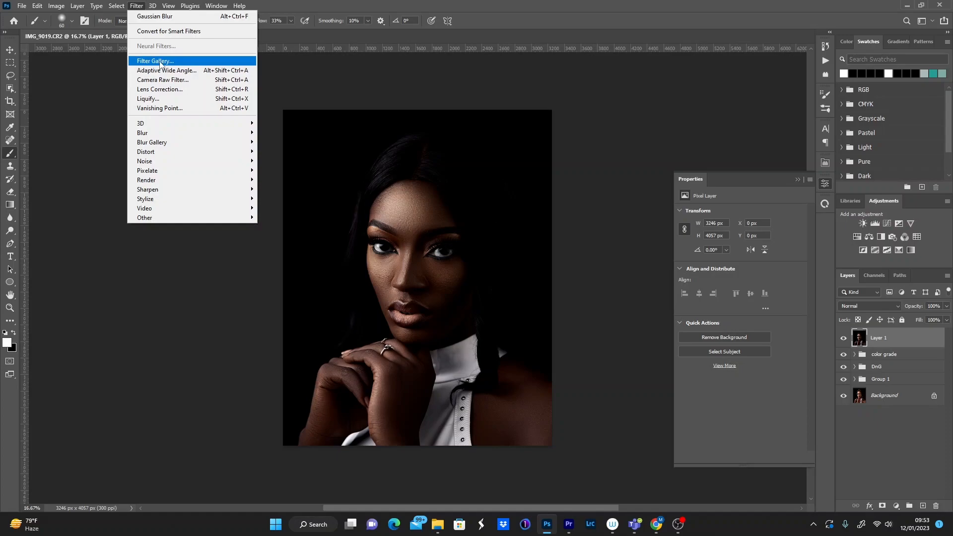
click(168, 80)
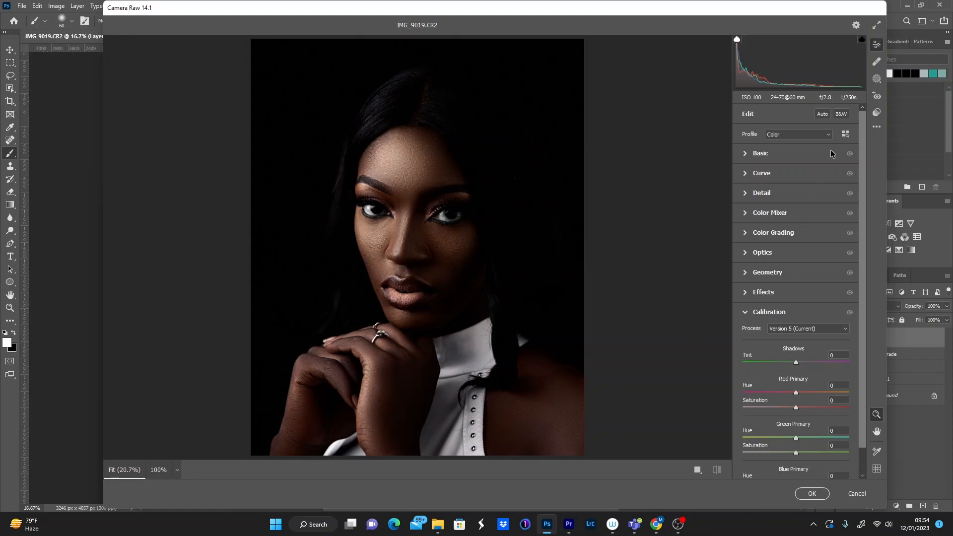
click(749, 154)
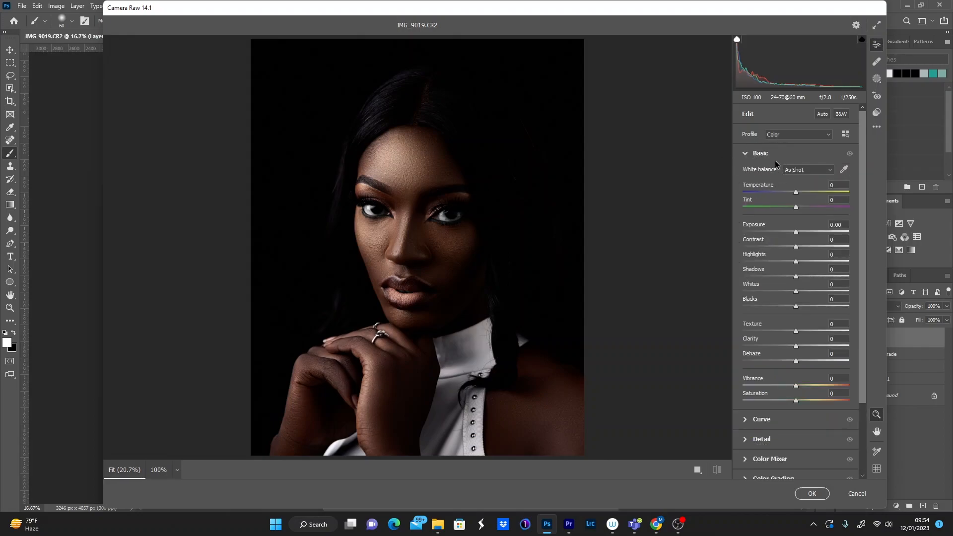
drag(798, 196, 797, 196)
Step: In Calibration, set Red Primary saturation to -8 and Green Primary saturation to -7, and slightly lower Blue Primary saturation
scroll(867, 367, down, 1)
scroll(868, 373, down, 3)
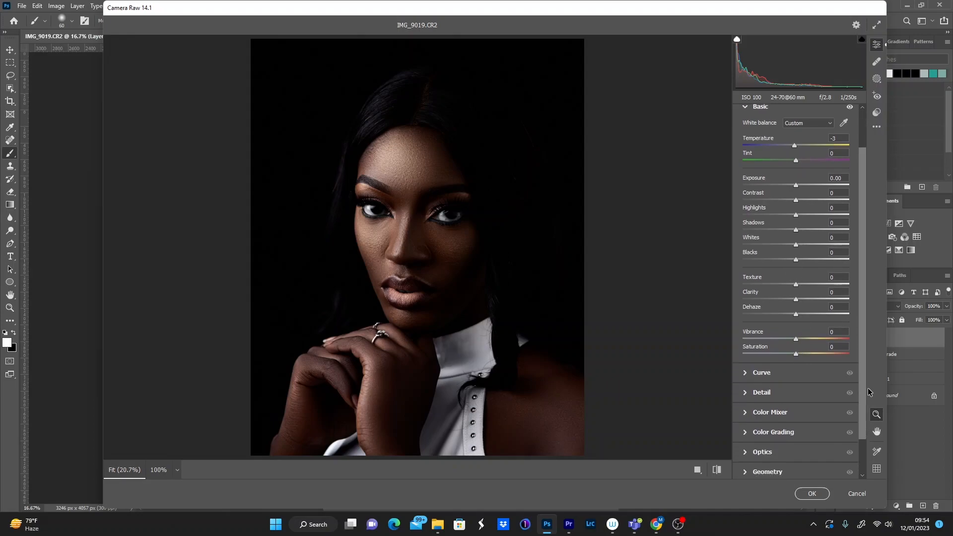
scroll(868, 442, down, 1)
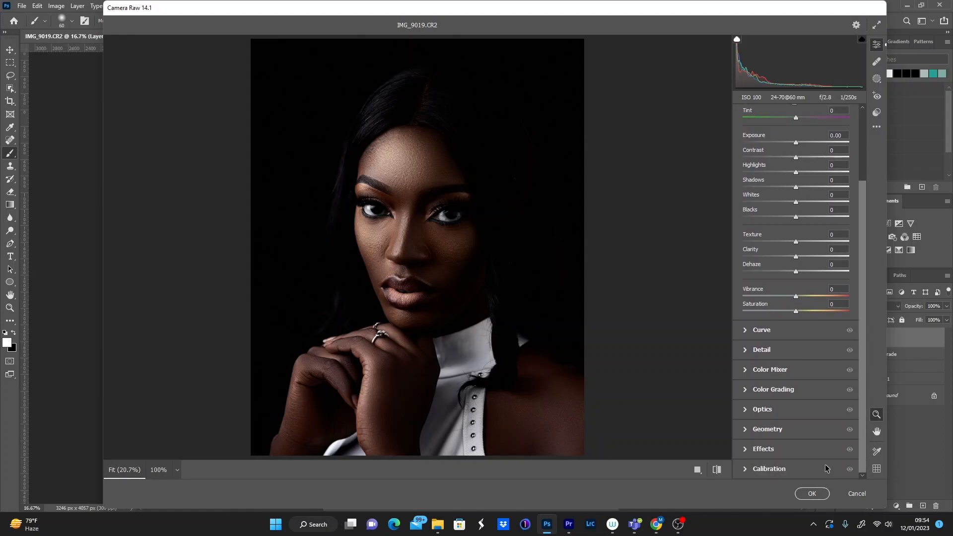
click(765, 474)
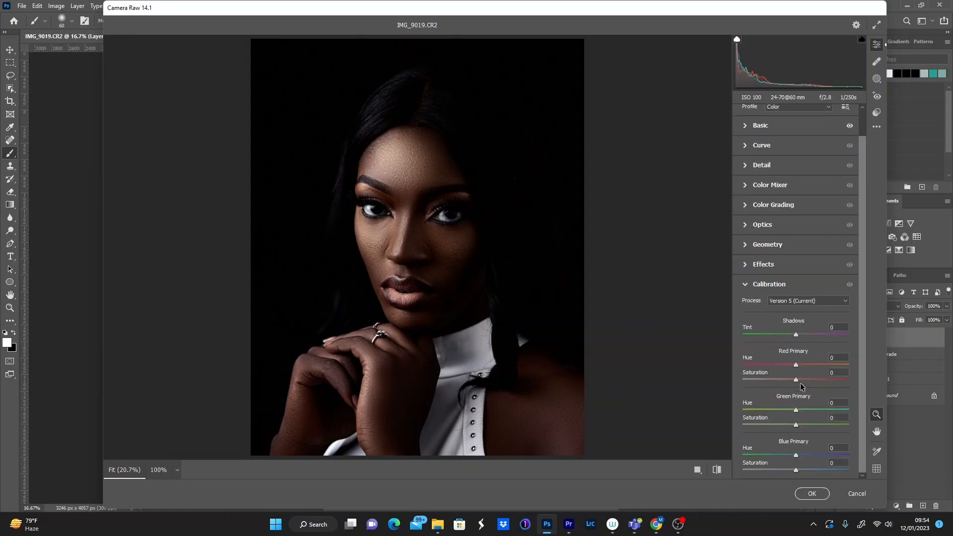
mouse_move(796, 379)
mouse_down()
mouse_move(786, 380)
mouse_move(794, 380)
mouse_up()
mouse_move(797, 426)
mouse_down()
mouse_move(807, 427)
mouse_move(793, 429)
mouse_up()
mouse_move(796, 470)
mouse_down()
mouse_move(816, 469)
mouse_move(775, 480)
mouse_move(792, 474)
mouse_up()
scroll(862, 303, up, 2)
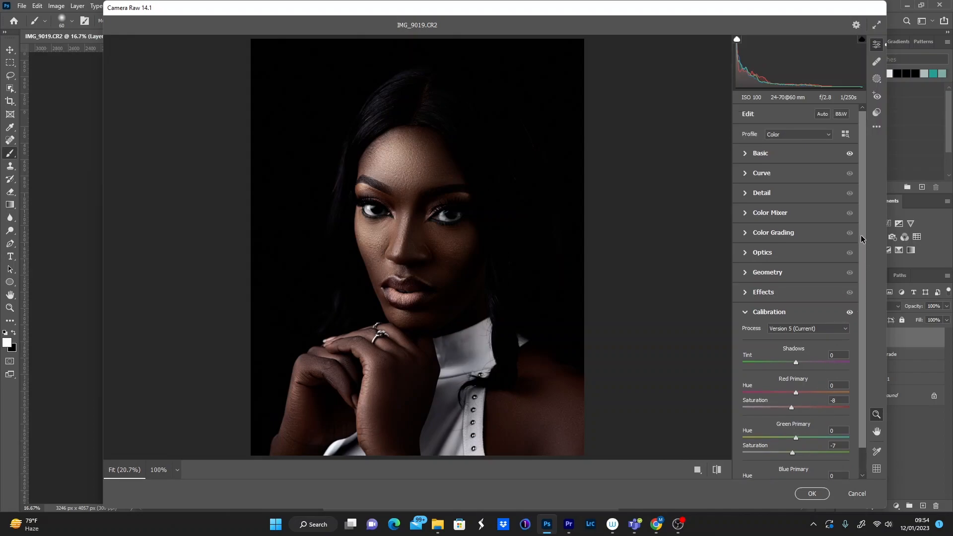
click(746, 313)
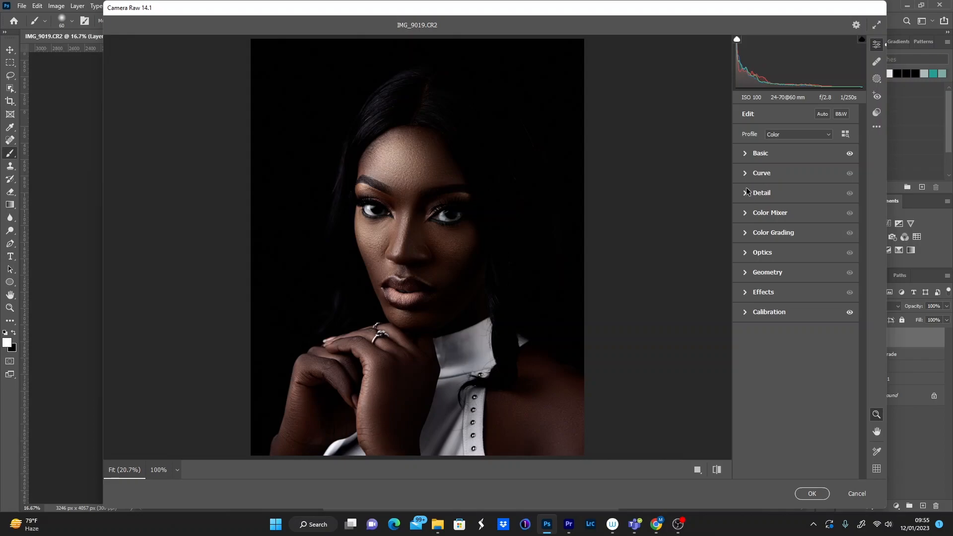
Step: Set the Color Mixer's Oranges saturation to +4, compare against the default settings, and apply the Camera Raw Filter
click(745, 216)
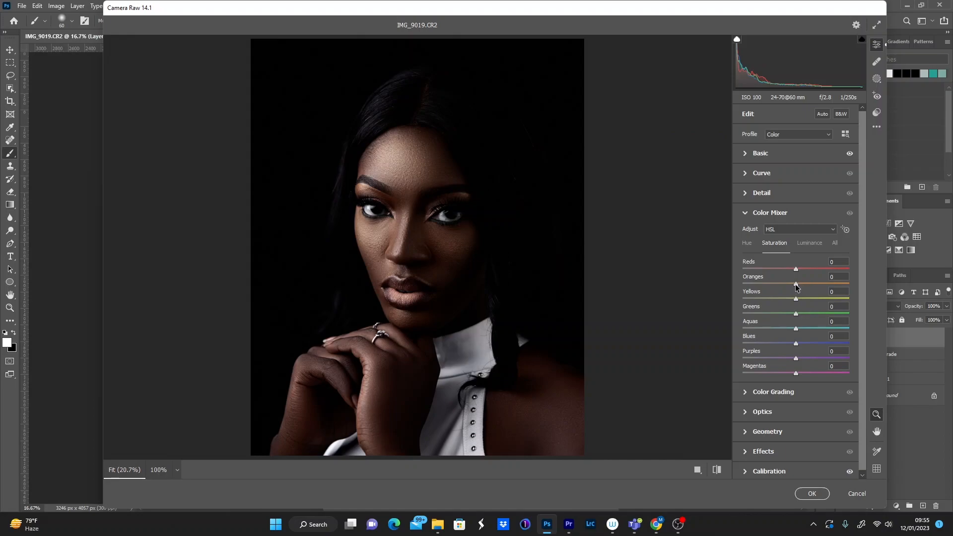
mouse_move(796, 287)
mouse_down()
mouse_move(804, 287)
mouse_move(776, 294)
mouse_move(799, 290)
mouse_up()
click(716, 470)
click(716, 473)
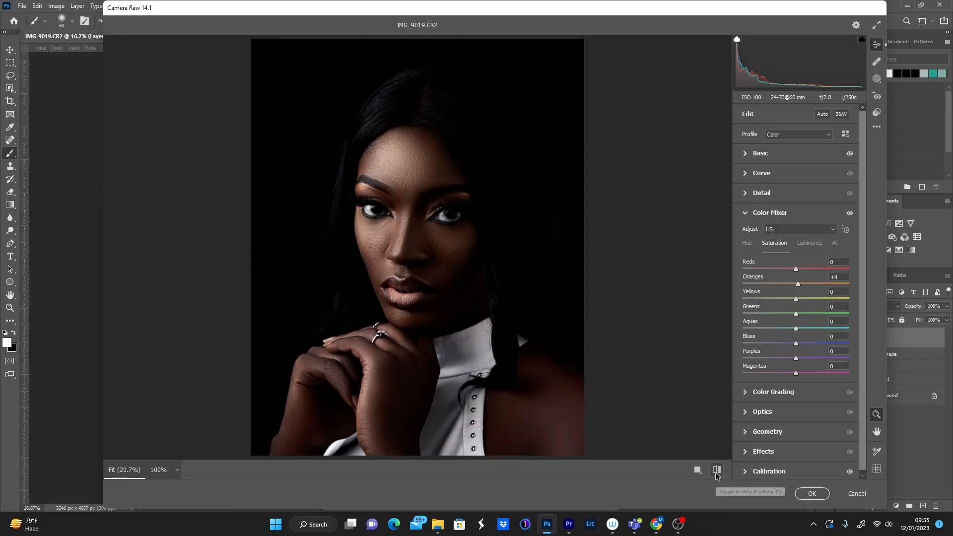
click(718, 472)
click(719, 472)
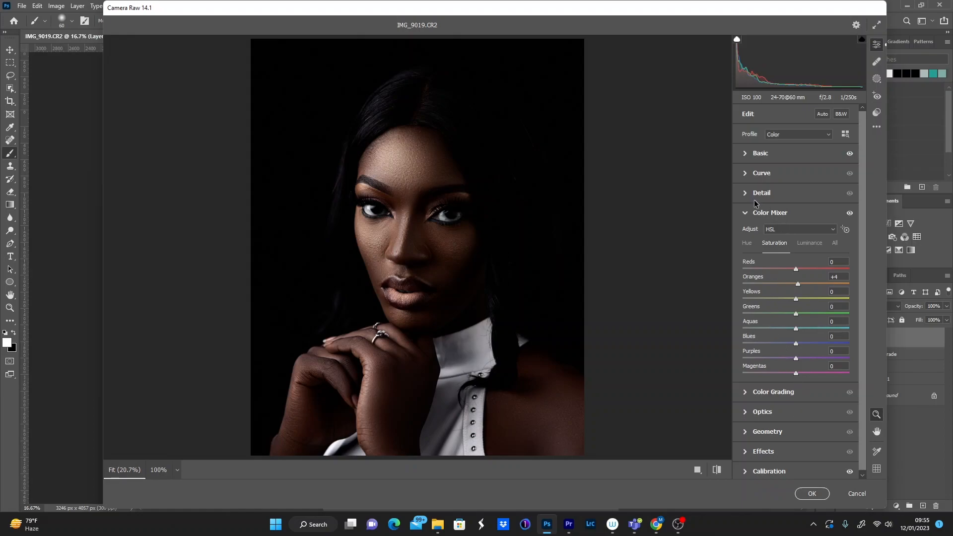
click(747, 214)
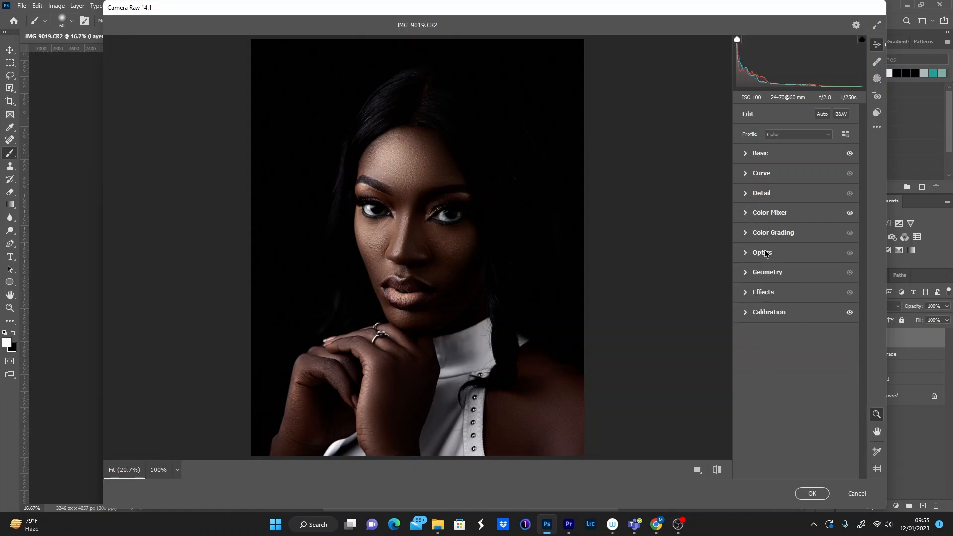
click(812, 493)
Step: Apply the Camera Raw Filter to Layer 1 once more with the overall Saturation at -11
click(746, 154)
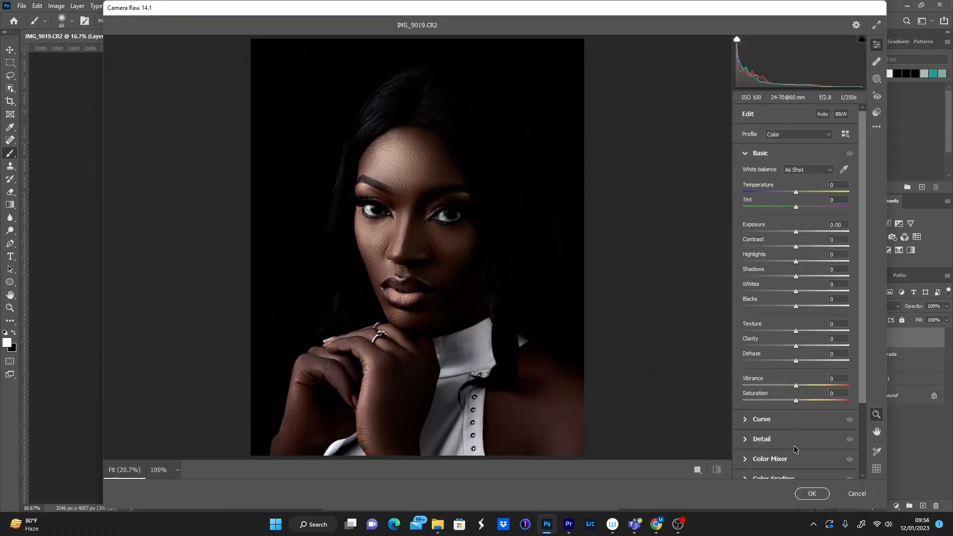
scroll(863, 402, down, 2)
drag(872, 450, 869, 472)
drag(796, 316, 792, 320)
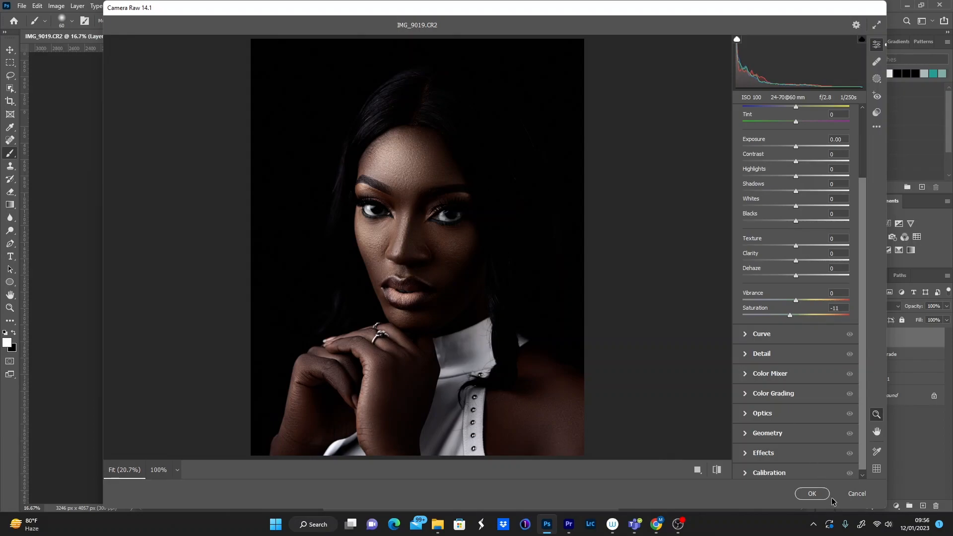
click(817, 495)
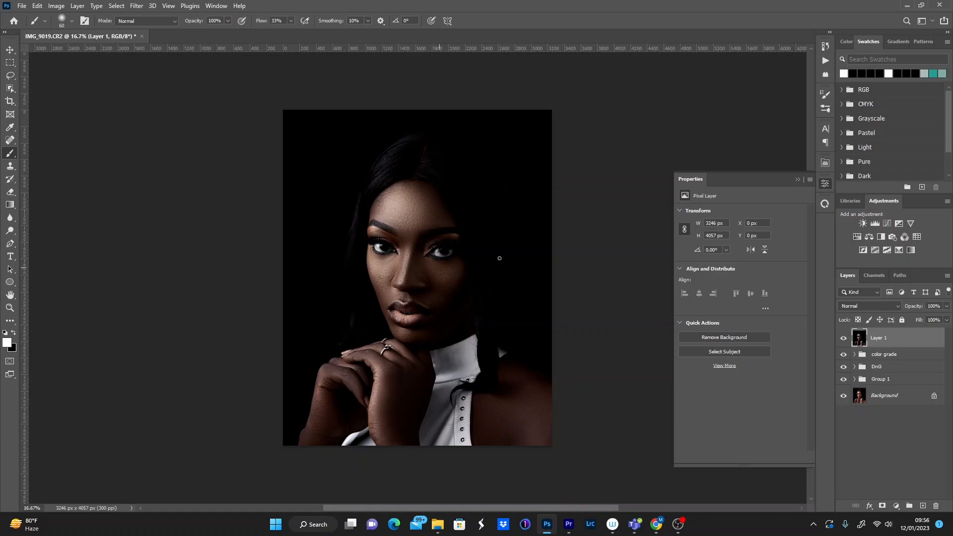
key(ctrl+plus)
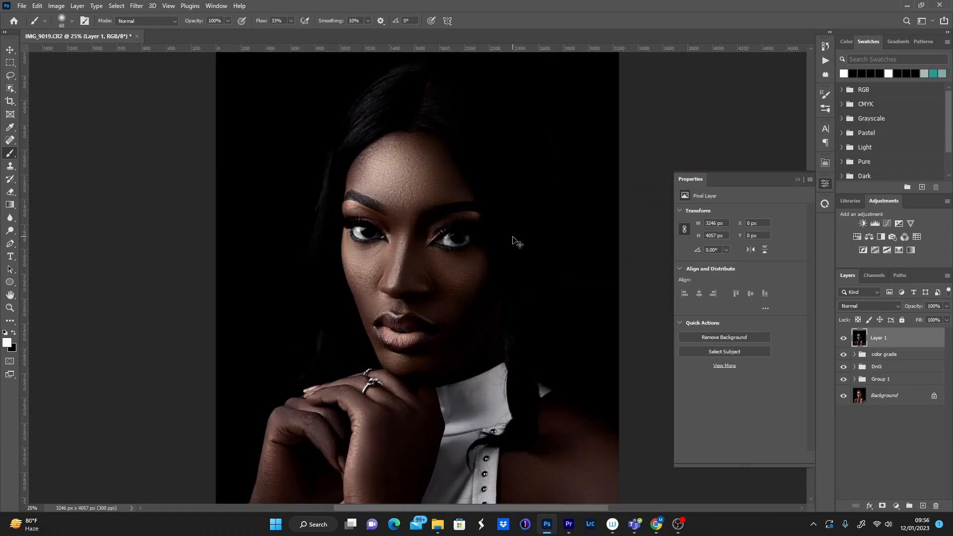
key(ctrl+minus)
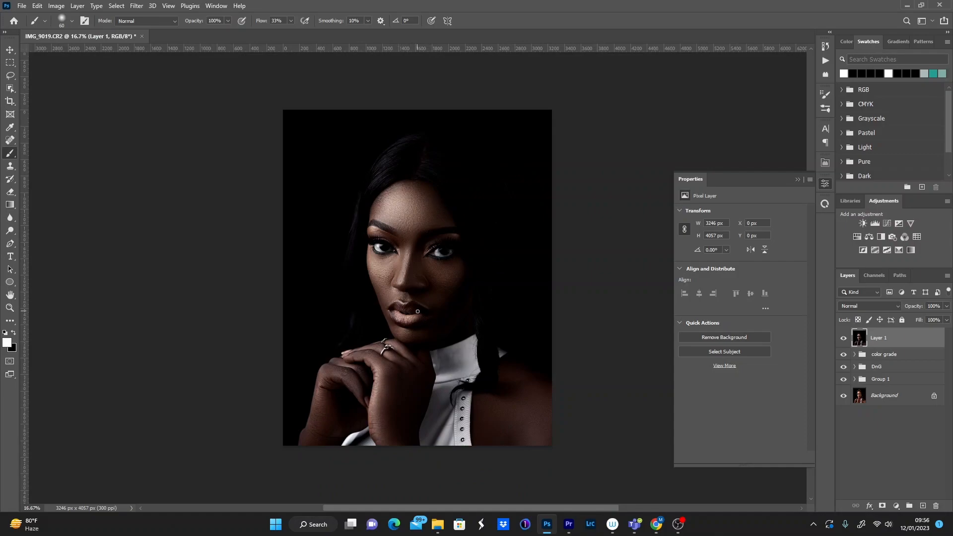
drag(412, 226, 449, 260)
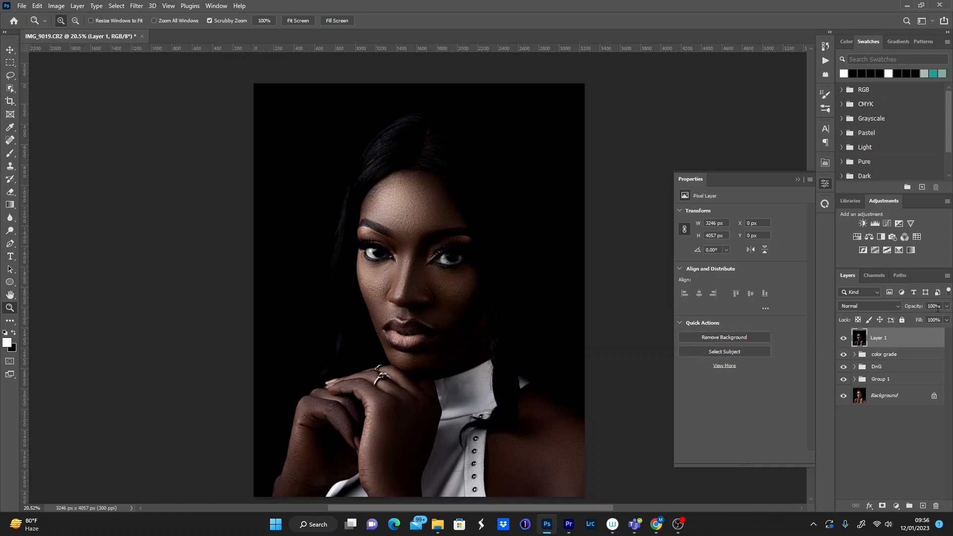
Step: Collapse the Properties panel and try lower opacities on Layer 1, bringing it to 80%
click(797, 180)
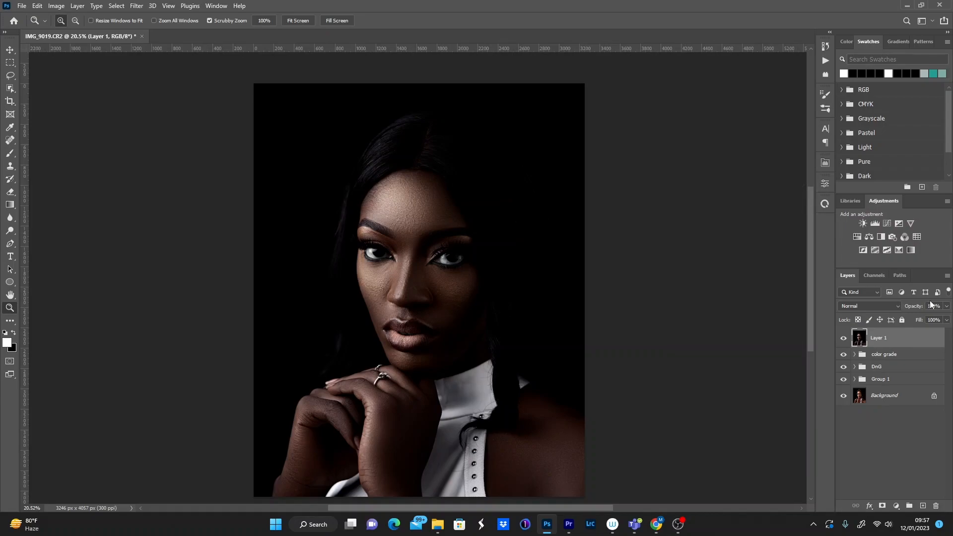
click(947, 307)
mouse_move(946, 319)
mouse_down()
mouse_move(895, 324)
mouse_move(951, 322)
mouse_move(941, 321)
mouse_up()
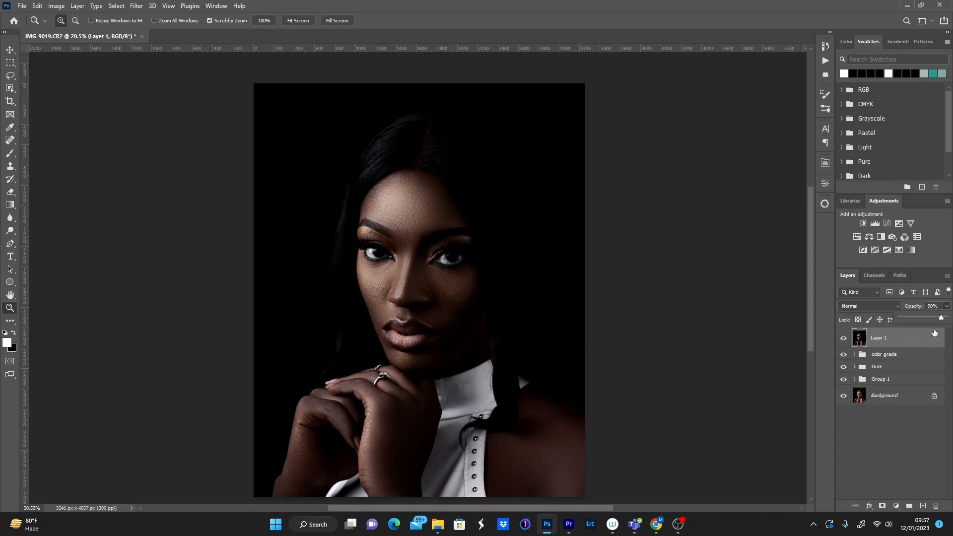
mouse_move(936, 320)
mouse_down()
mouse_move(902, 322)
mouse_move(928, 324)
mouse_up()
drag(941, 319, 932, 319)
drag(936, 322, 939, 321)
drag(938, 323, 938, 320)
click(848, 346)
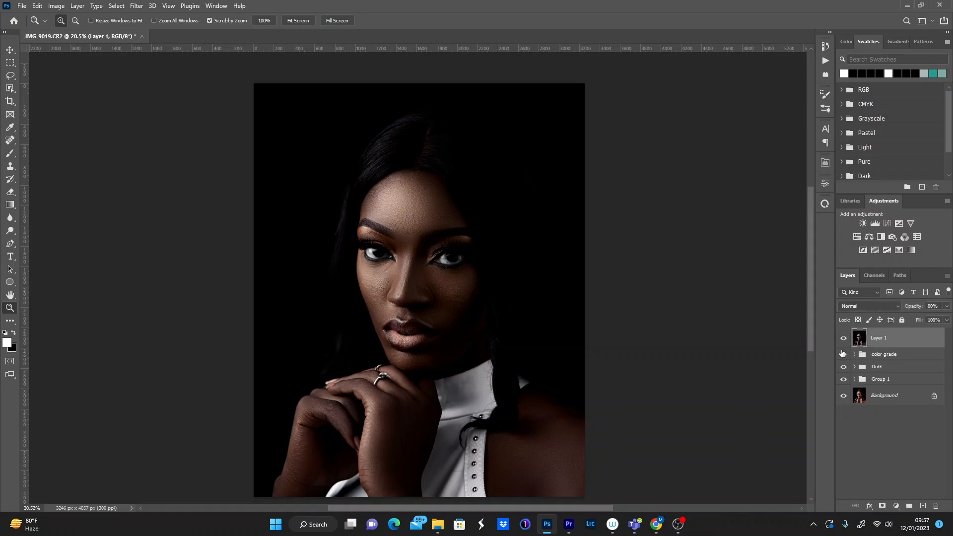
Step: Set Layer 1's opacity to 92% and toggle its visibility to compare the portrait with and without the grading
click(947, 305)
drag(937, 319, 941, 328)
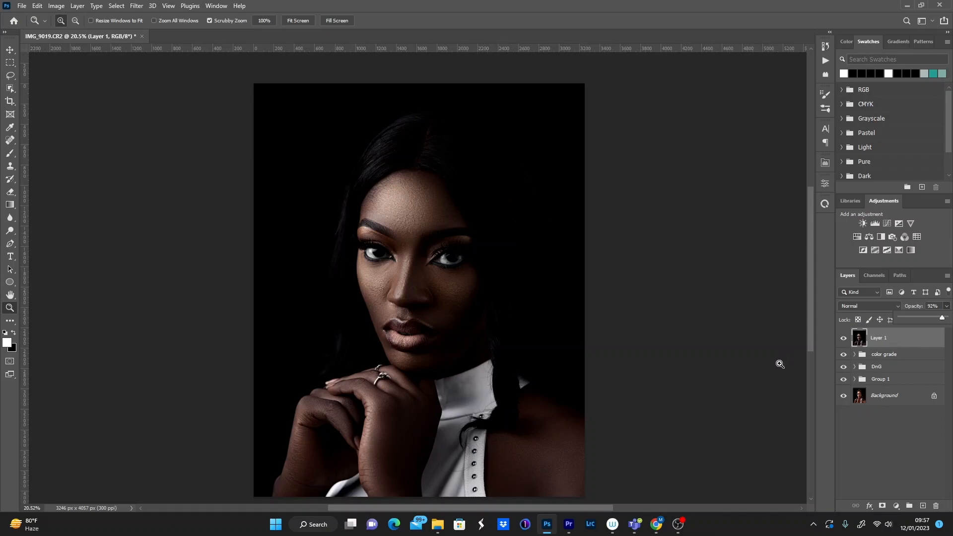
click(844, 340)
click(843, 340)
click(841, 343)
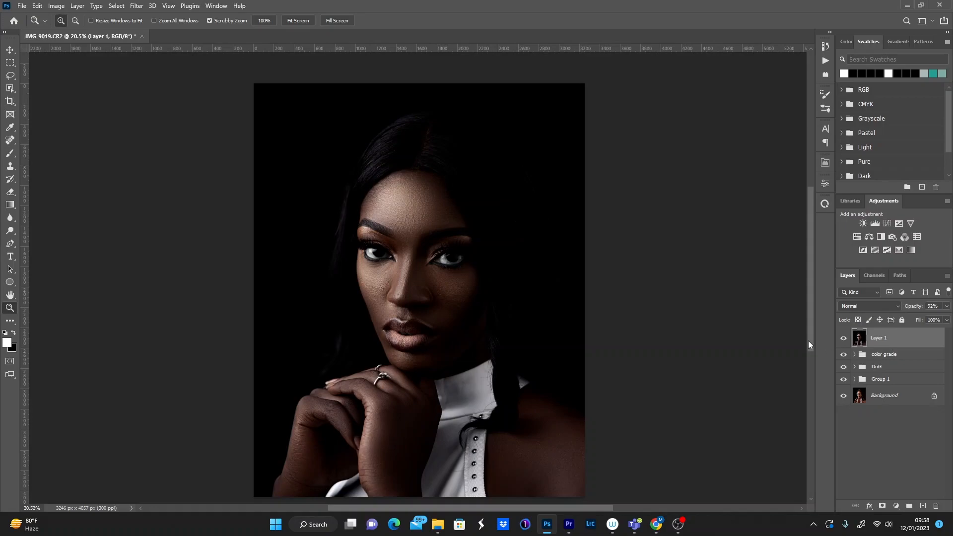
key(ctrl+minus)
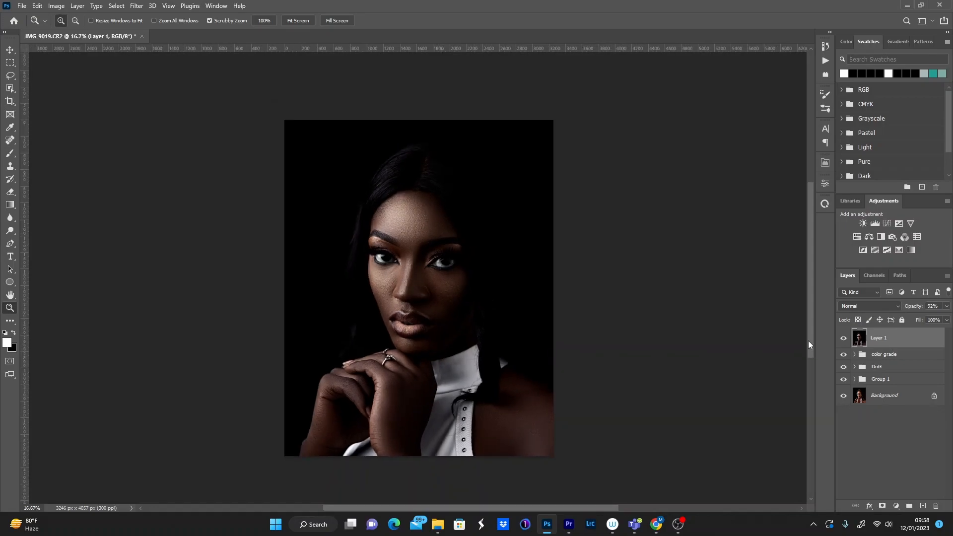